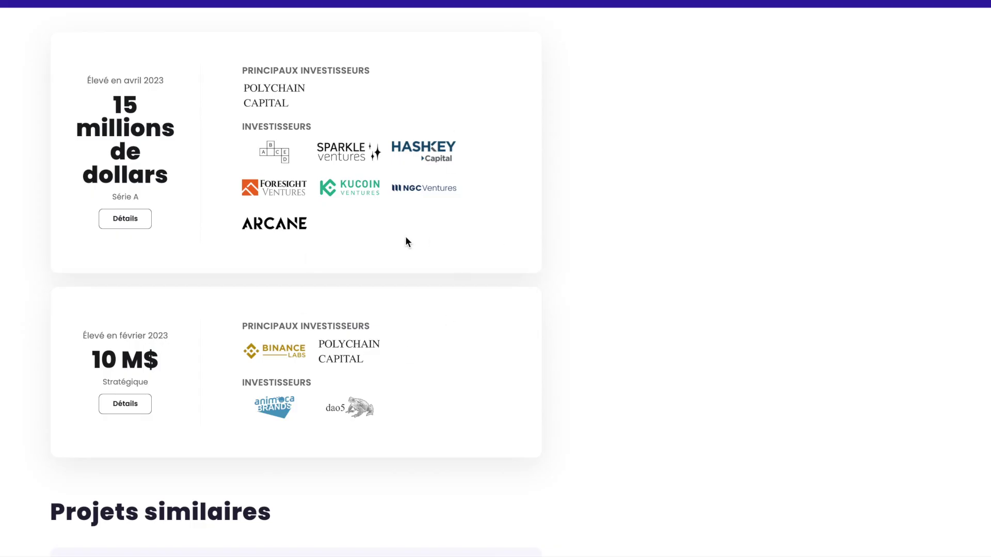
- Scroll through Polyhedra's $15M Series A and $10M strategic funding cards on ICO Analytics
{"action": "scroll", "coordinate": [405, 241], "scroll_direction": "up", "scroll_amount": 15}
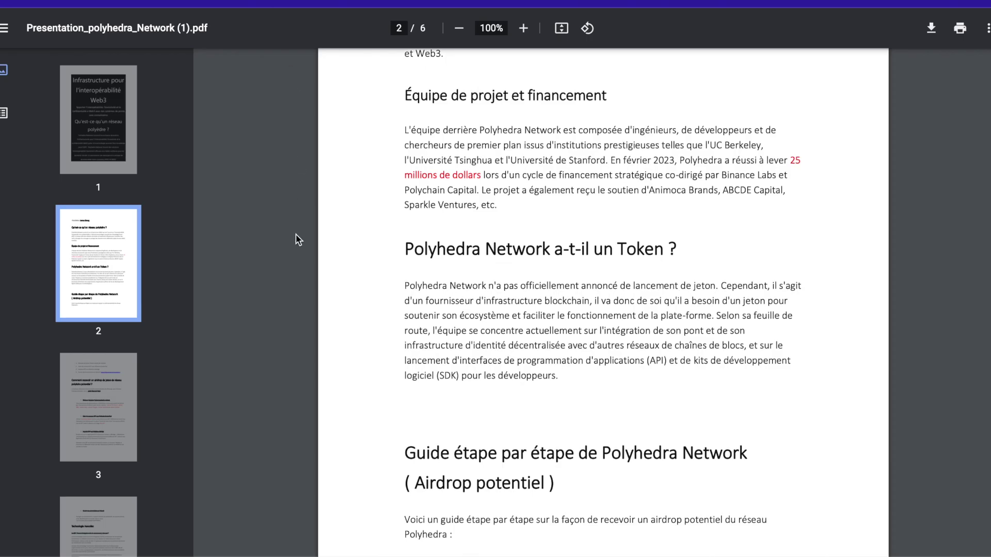
{"action": "scroll", "coordinate": [295, 238], "scroll_direction": "down", "scroll_amount": 4}
- Scroll the Polyhedra presentation PDF to page 3's 'Guide étape par étape' airdrop section
{"action": "scroll", "coordinate": [295, 234], "scroll_direction": "down", "scroll_amount": 3}
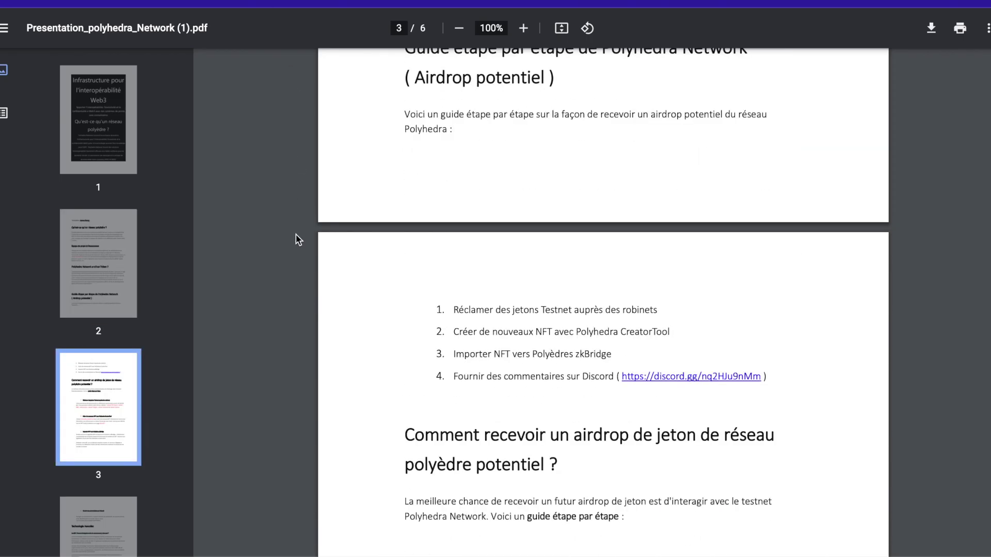
{"action": "scroll", "coordinate": [580, 246], "scroll_direction": "up", "scroll_amount": 1}
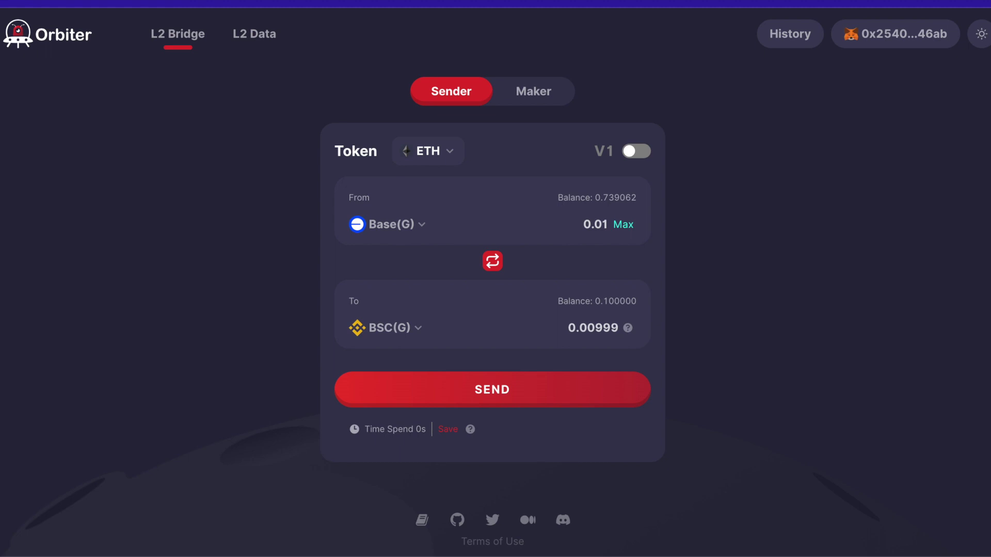
- Switch the MetaMask wallet from BNB Smart Chain Testnet to Réseau principal Ethereum
{"action": "left_click", "coordinate": [790, 18]}
{"action": "left_click", "coordinate": [772, 99]}
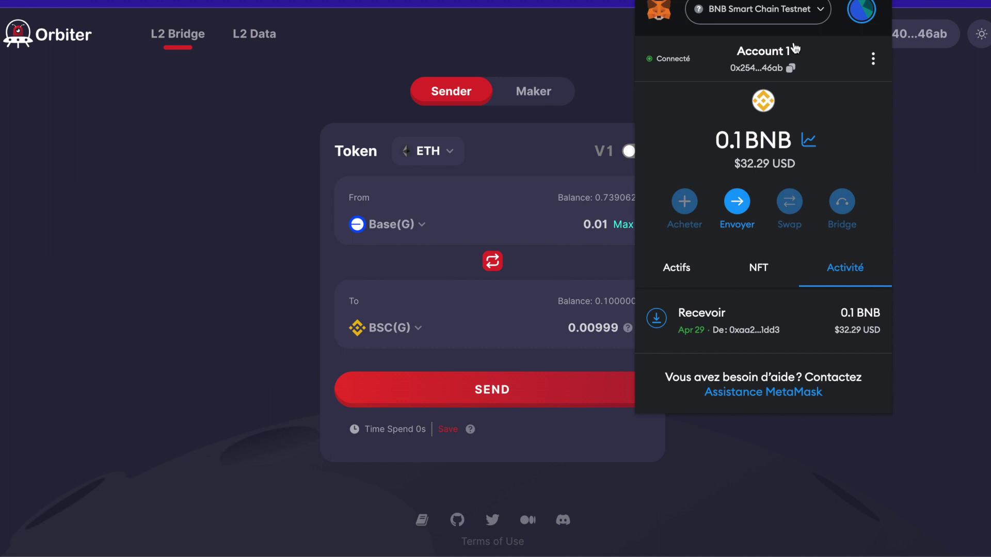
{"action": "left_click", "coordinate": [774, 11]}
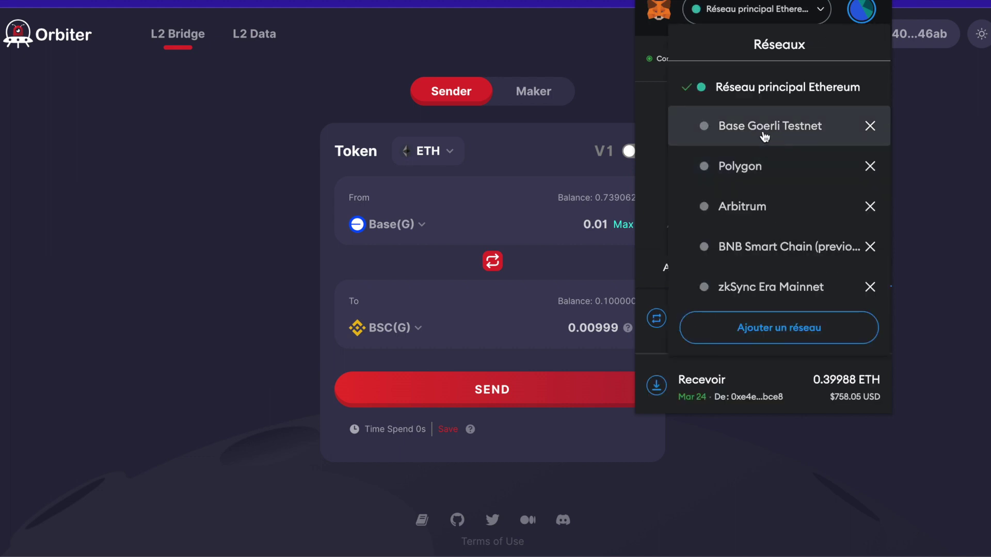
{"action": "left_click", "coordinate": [468, 170]}
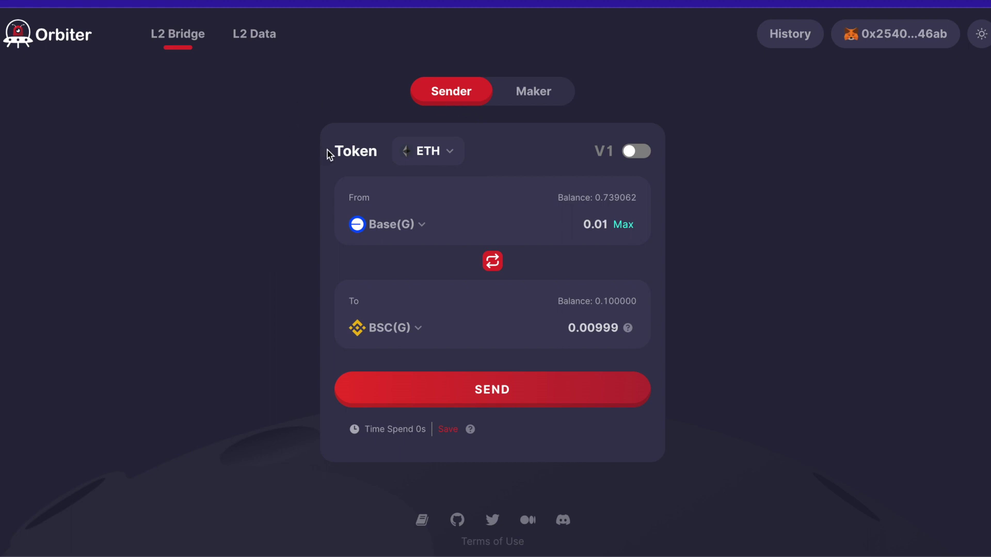
- Browse Orbiter's From chain list and close it without choosing a chain
{"action": "left_click", "coordinate": [386, 223]}
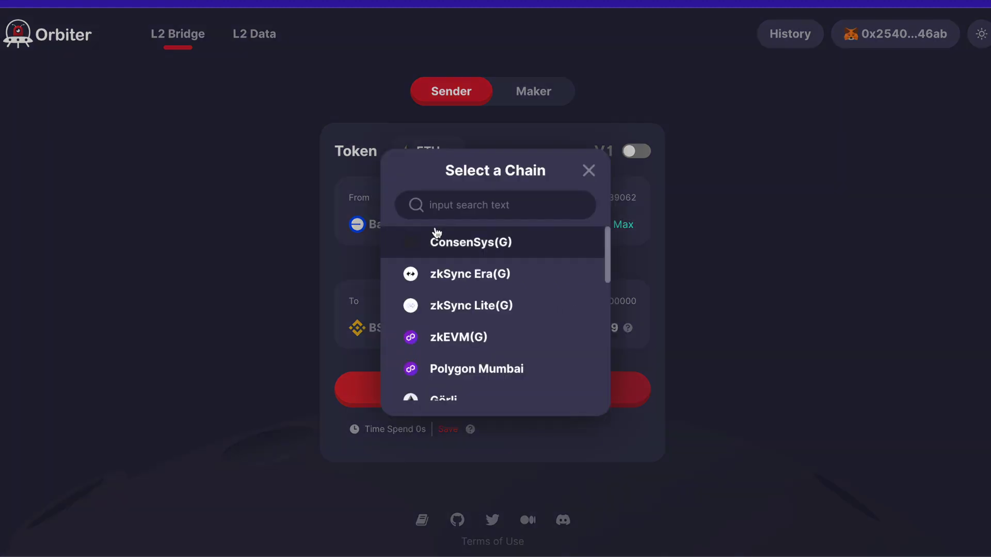
{"action": "scroll", "coordinate": [467, 258], "scroll_direction": "down", "scroll_amount": 3}
{"action": "left_click", "coordinate": [464, 261]}
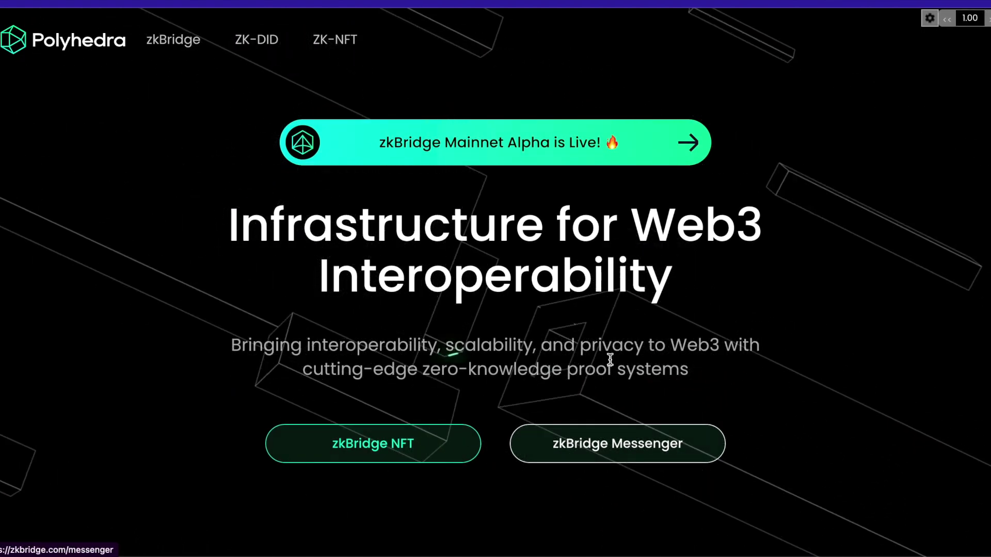
- Open zkBridge Messenger, connecting and signing in with the MetaMask wallet
{"action": "left_click", "coordinate": [573, 450]}
{"action": "left_click", "coordinate": [865, 52]}
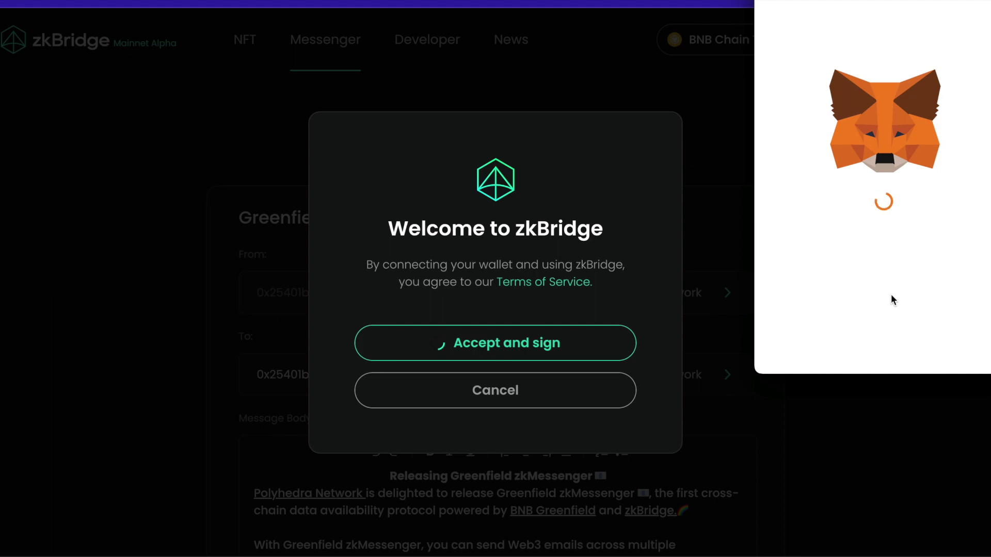
{"action": "left_click", "coordinate": [931, 344]}
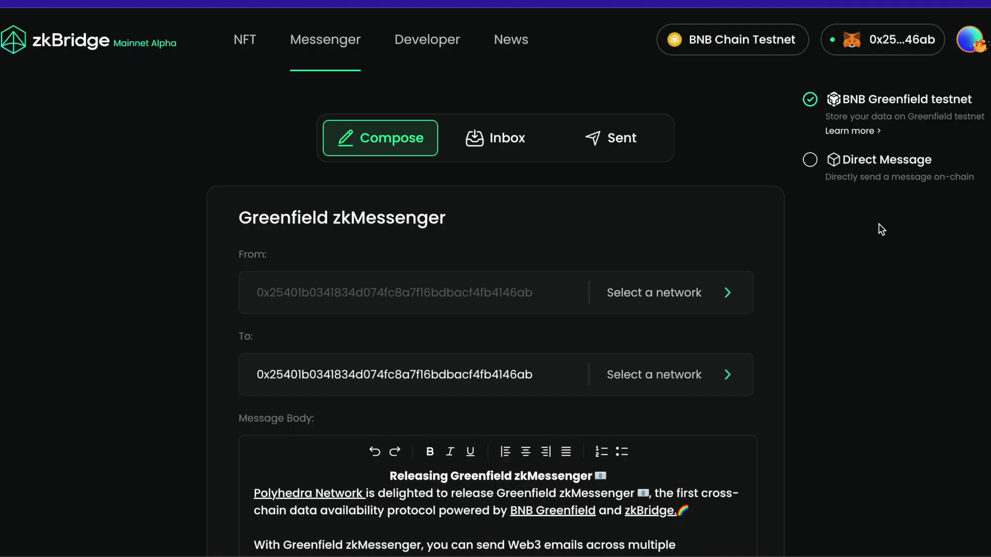
- Clear the prefilled recipient and set BNB Chain as the sending network, switching the wallet
{"action": "left_click_drag", "start_coordinate": [534, 375], "coordinate": [220, 381]}
{"action": "key", "text": "BackSpace"}
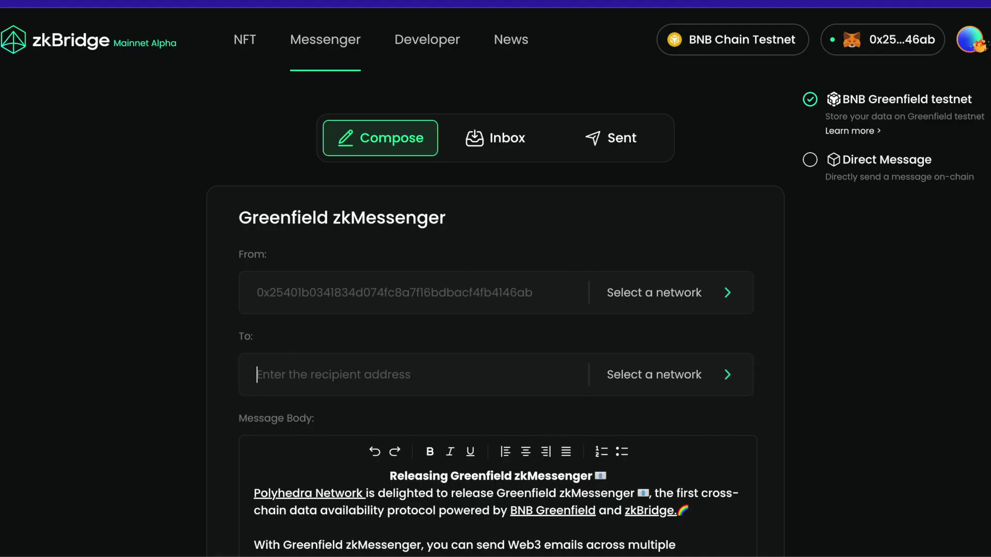
{"action": "left_click", "coordinate": [686, 298]}
{"action": "left_click", "coordinate": [669, 343]}
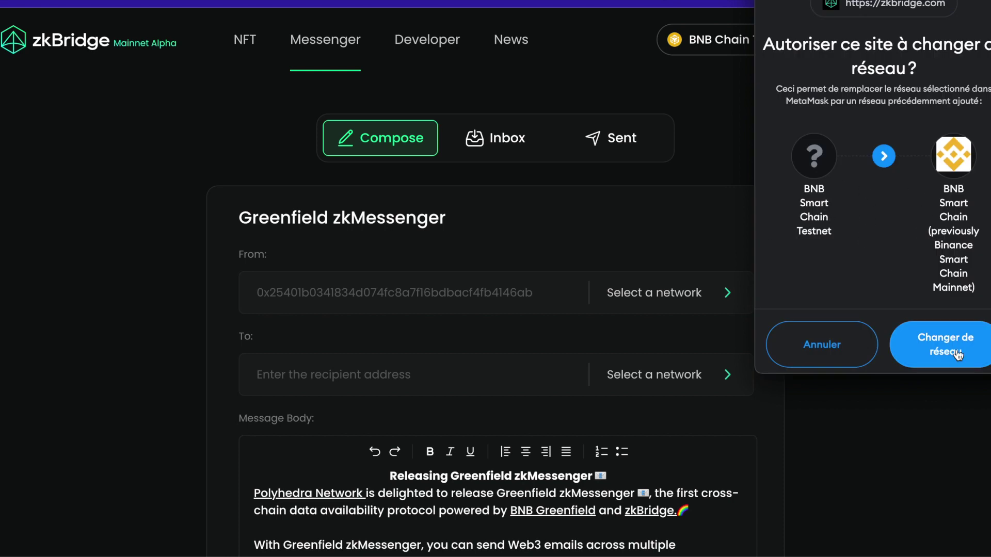
{"action": "left_click", "coordinate": [955, 354]}
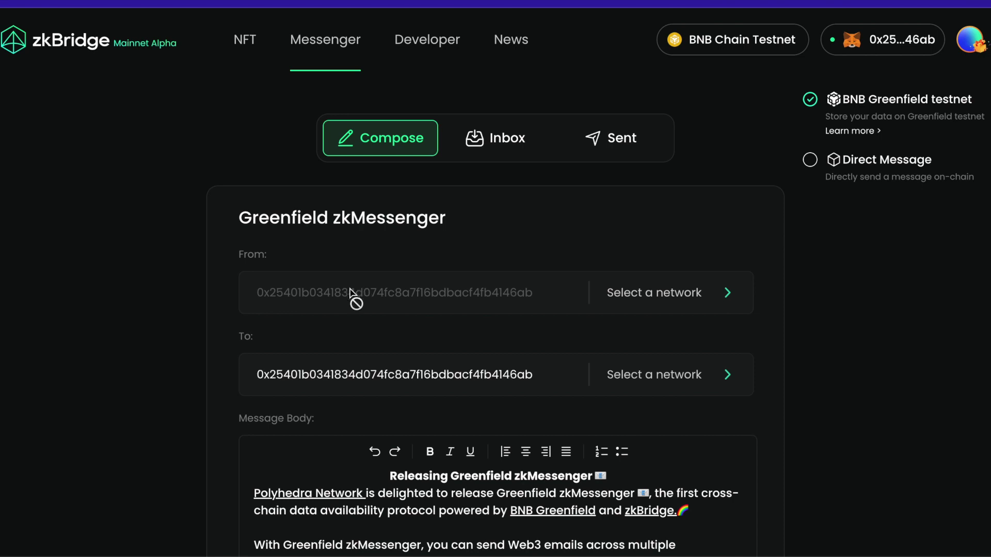
- Paste a different recipient address and set Combo Network as the destination
{"action": "left_click_drag", "start_coordinate": [553, 372], "coordinate": [189, 369]}
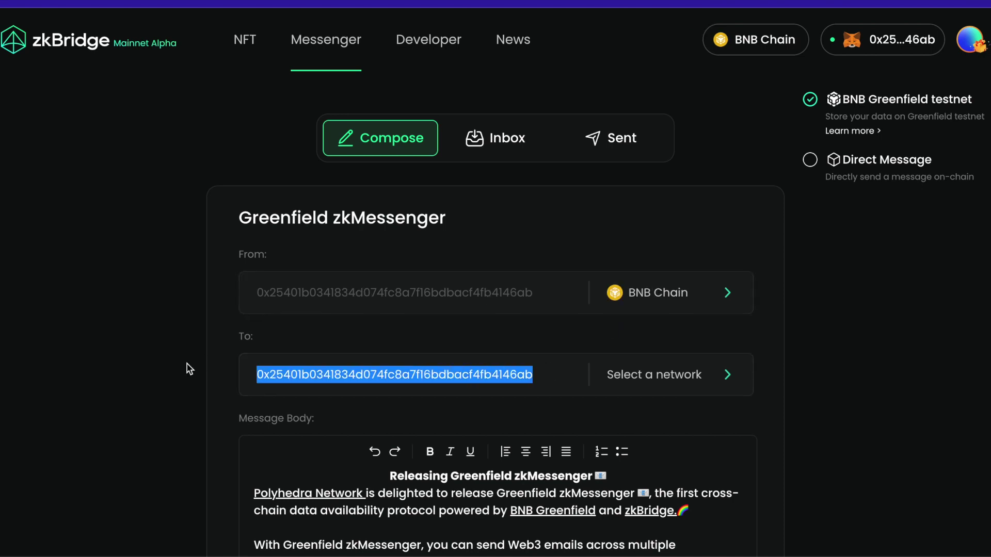
{"action": "type", "text": "0x0f69916B11DF28032fdE6d09B8ba7252cC74eaa1"}
{"action": "left_click", "coordinate": [652, 381]}
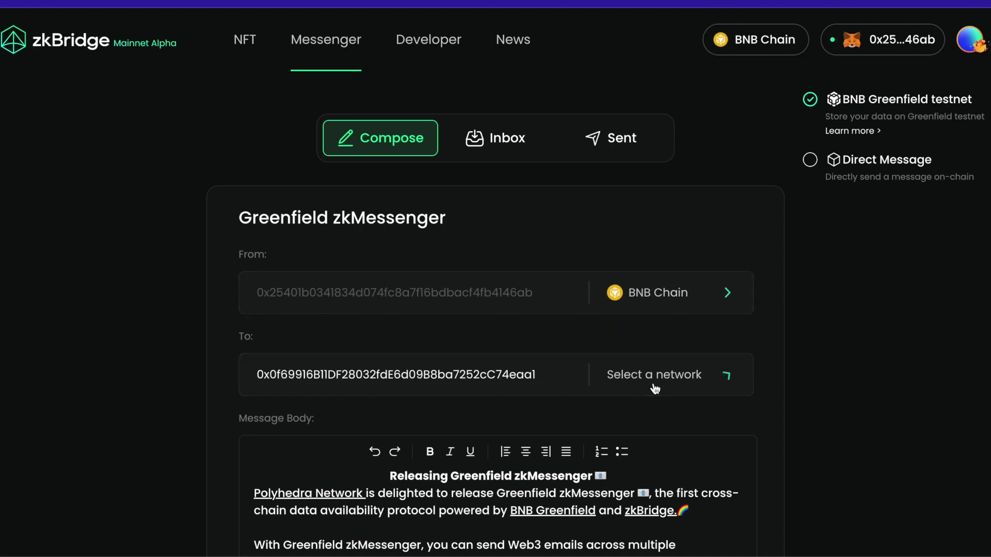
{"action": "scroll", "coordinate": [644, 440], "scroll_direction": "down", "scroll_amount": 1}
{"action": "scroll", "coordinate": [644, 440], "scroll_direction": "down", "scroll_amount": 1}
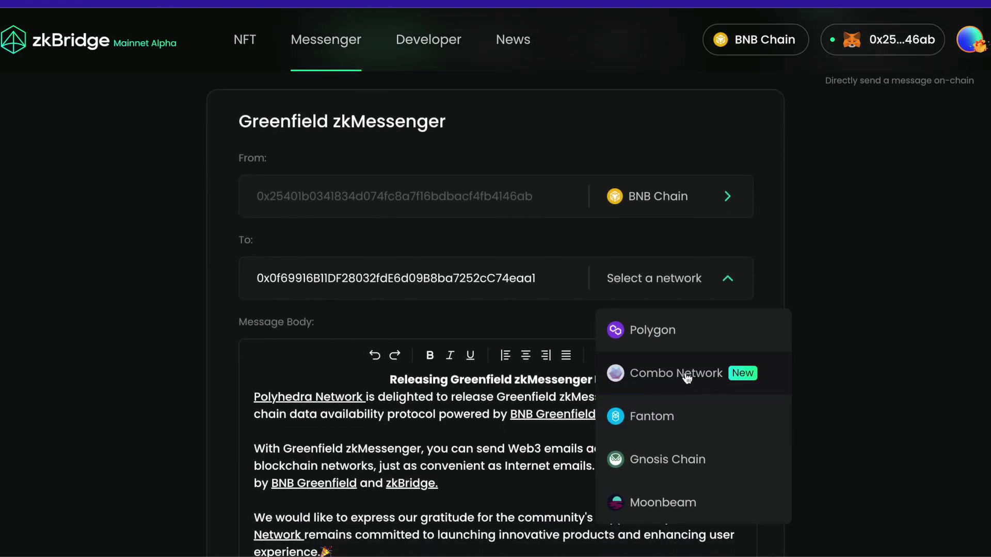
{"action": "left_click", "coordinate": [687, 378]}
{"action": "scroll", "coordinate": [531, 315], "scroll_direction": "down", "scroll_amount": 2}
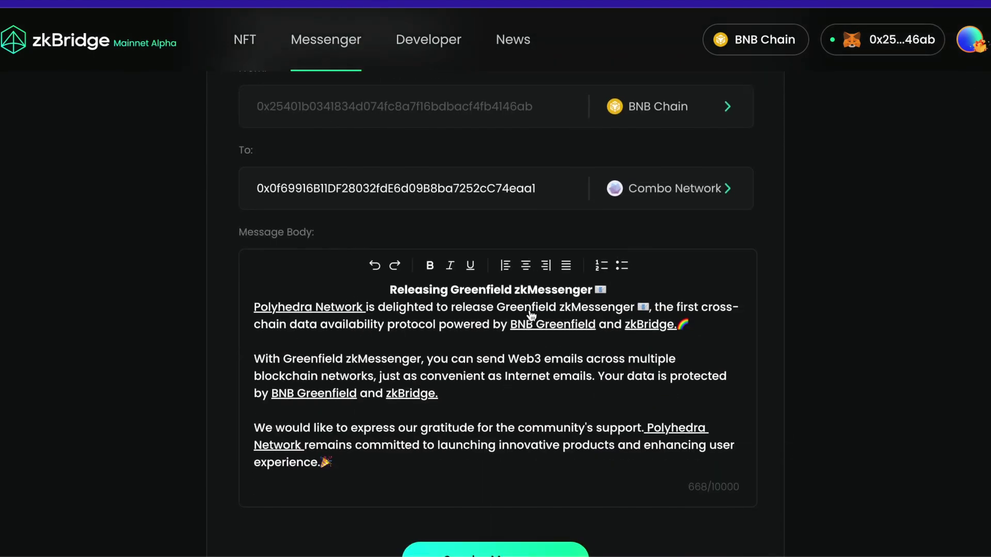
{"action": "scroll", "coordinate": [338, 463], "scroll_direction": "down", "scroll_amount": 2}
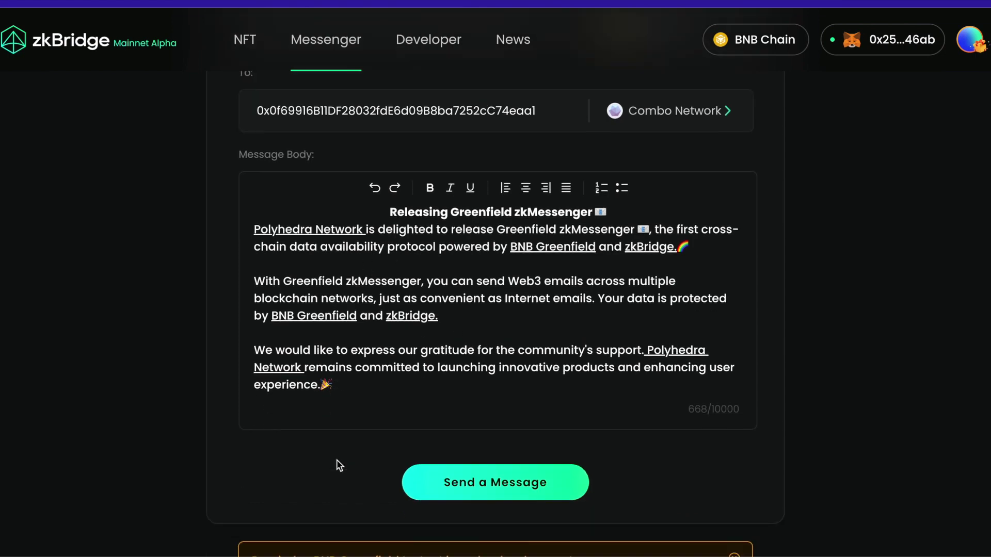
- Send the message to Combo Network, confirming the 0.0005 BNB transaction in the wallet
{"action": "left_click", "coordinate": [477, 487]}
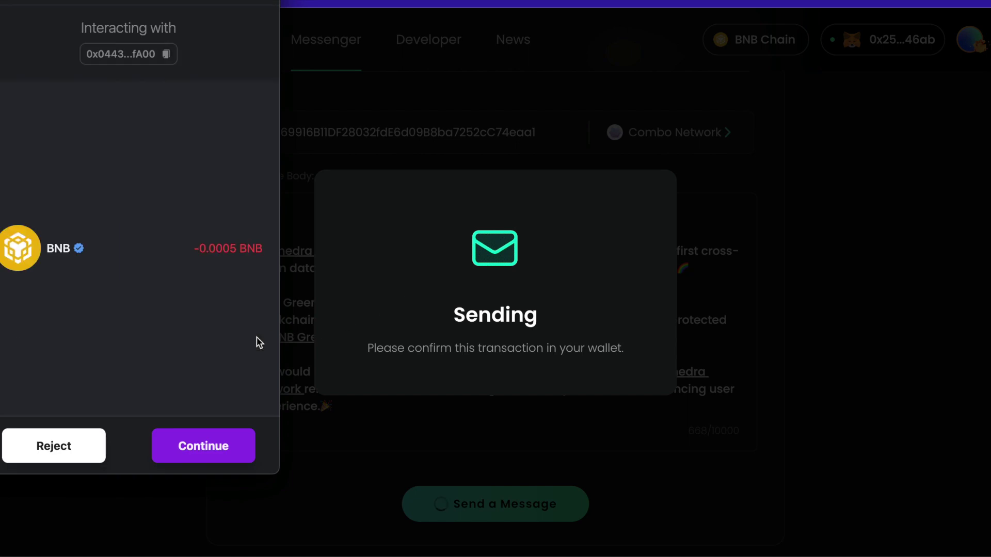
{"action": "left_click", "coordinate": [201, 449]}
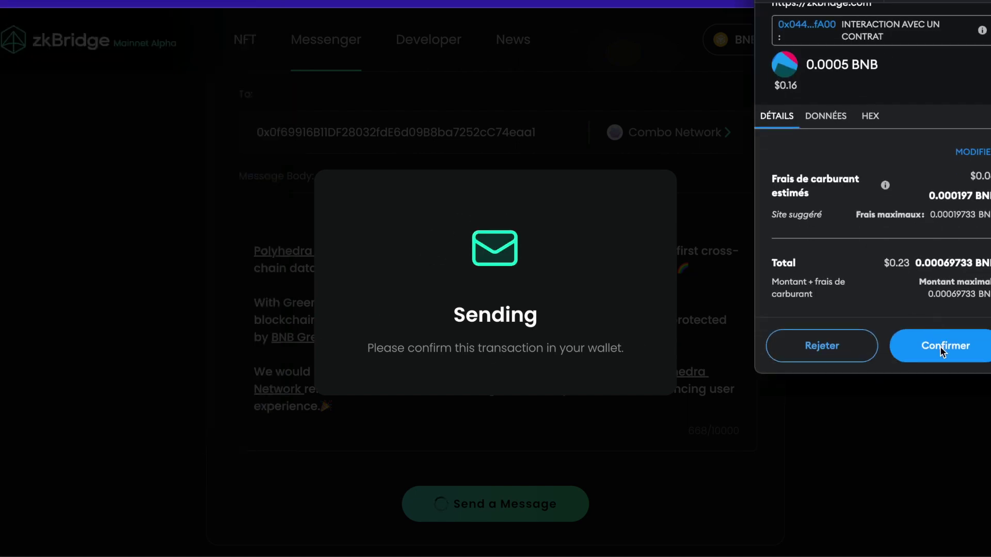
{"action": "left_click", "coordinate": [937, 345]}
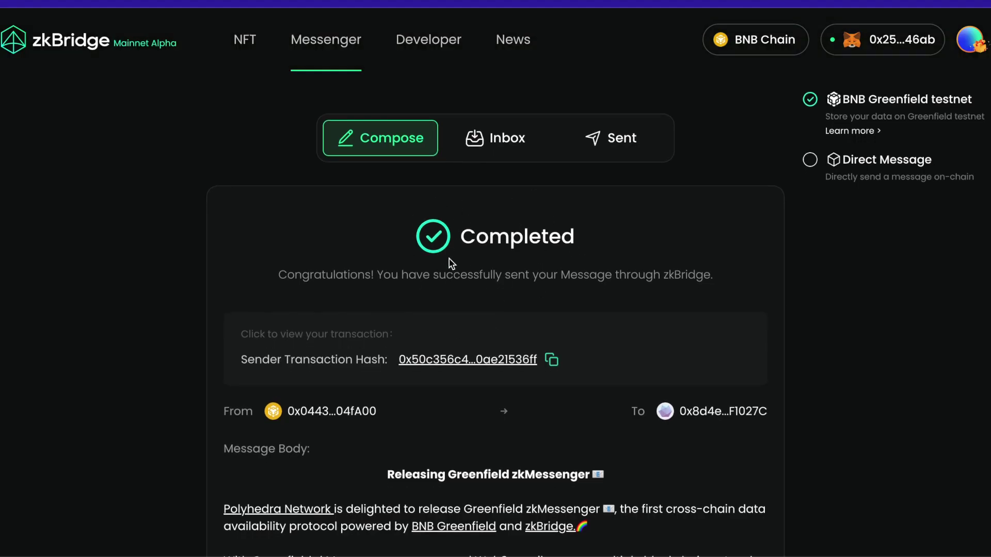
- Review the Sent list and Inbox to find the Combo Network message
{"action": "left_click", "coordinate": [621, 151]}
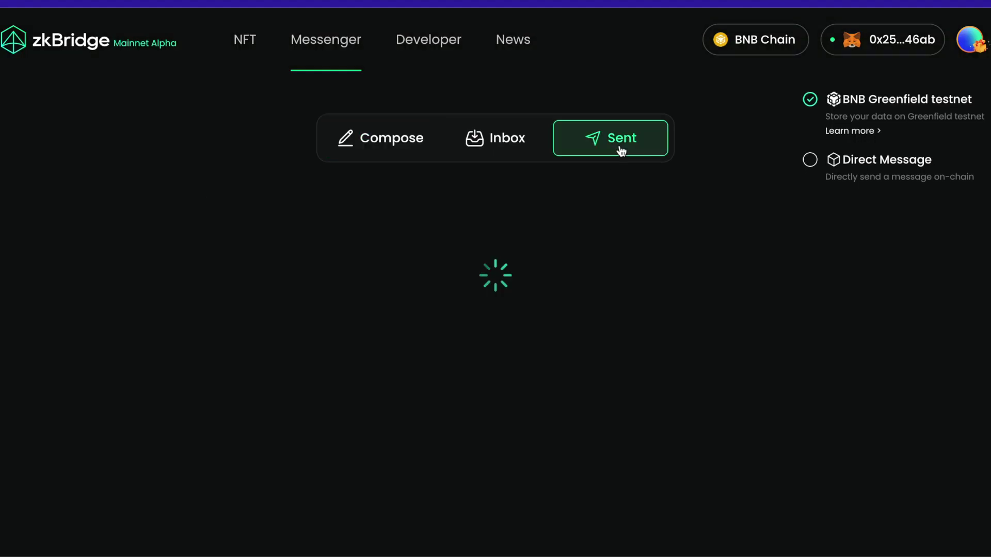
{"action": "scroll", "coordinate": [512, 169], "scroll_direction": "down", "scroll_amount": 2}
{"action": "scroll", "coordinate": [513, 169], "scroll_direction": "down", "scroll_amount": 1}
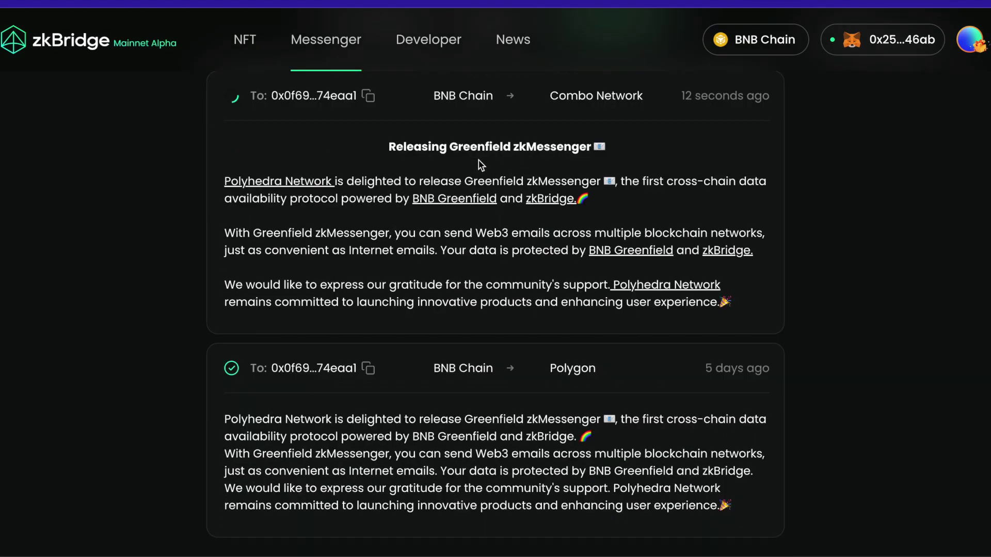
{"action": "scroll", "coordinate": [140, 395], "scroll_direction": "down", "scroll_amount": 1}
{"action": "scroll", "coordinate": [139, 395], "scroll_direction": "up", "scroll_amount": 2}
{"action": "scroll", "coordinate": [661, 401], "scroll_direction": "up", "scroll_amount": 1}
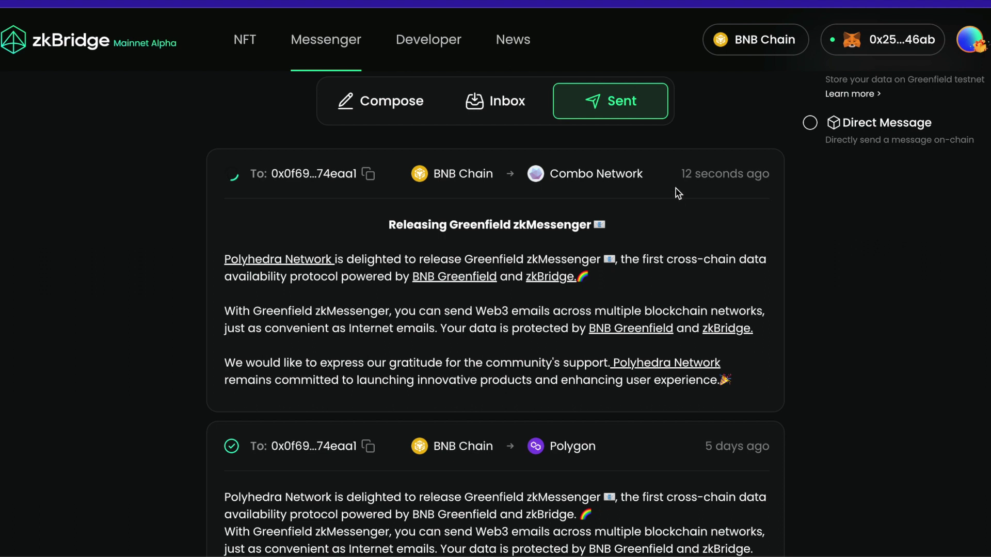
{"action": "left_click", "coordinate": [513, 112]}
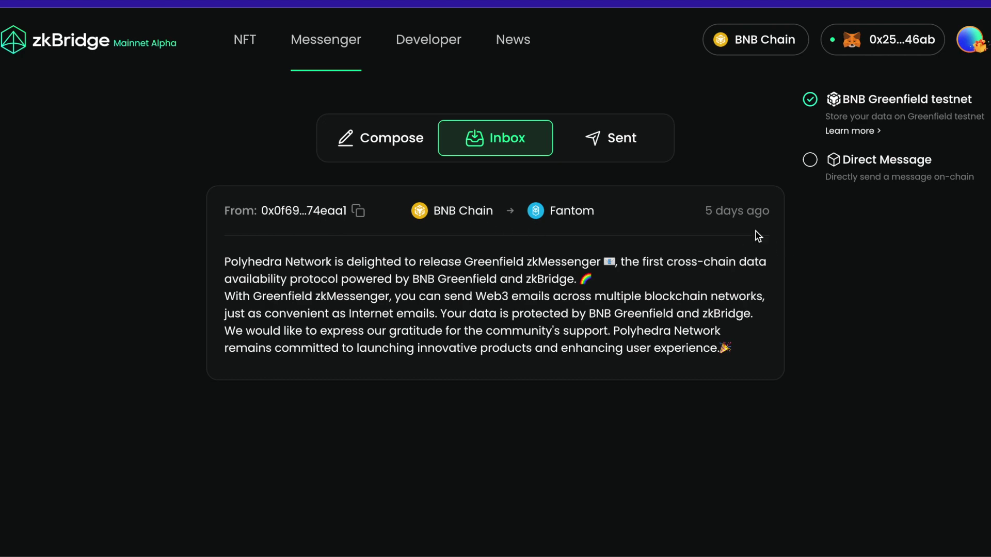
{"action": "left_click", "coordinate": [616, 152]}
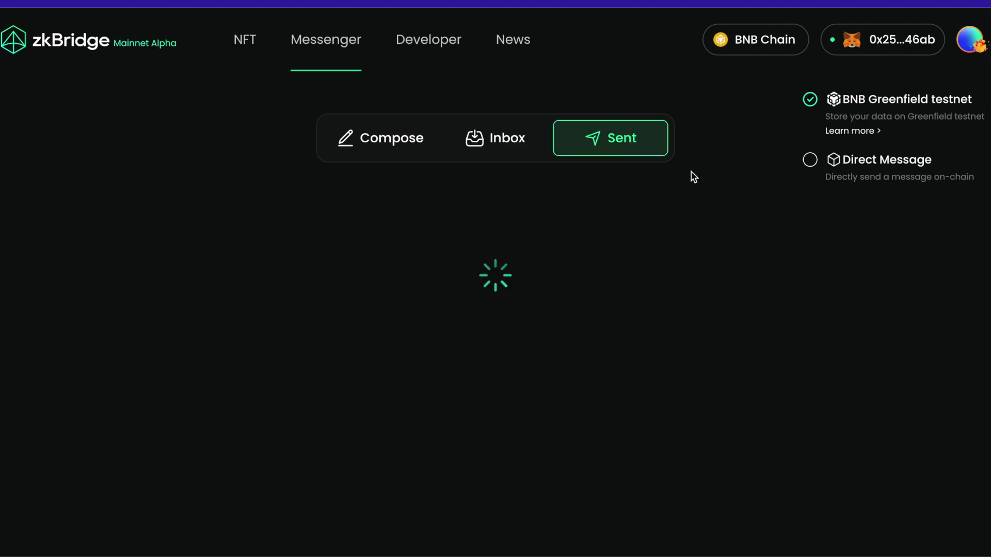
{"action": "scroll", "coordinate": [786, 365], "scroll_direction": "down", "scroll_amount": 2}
{"action": "scroll", "coordinate": [785, 364], "scroll_direction": "down", "scroll_amount": 5}
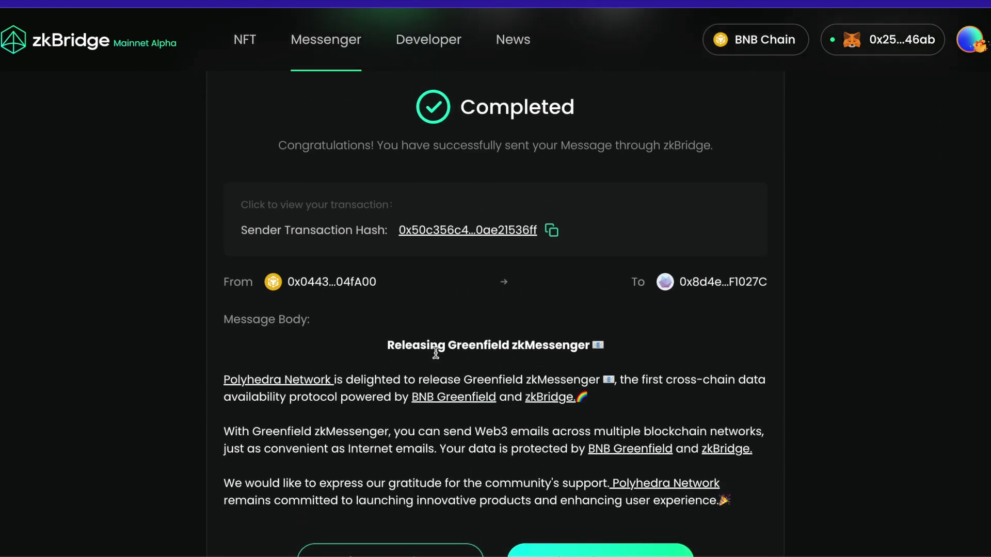
{"action": "scroll", "coordinate": [436, 354], "scroll_direction": "down", "scroll_amount": 2}
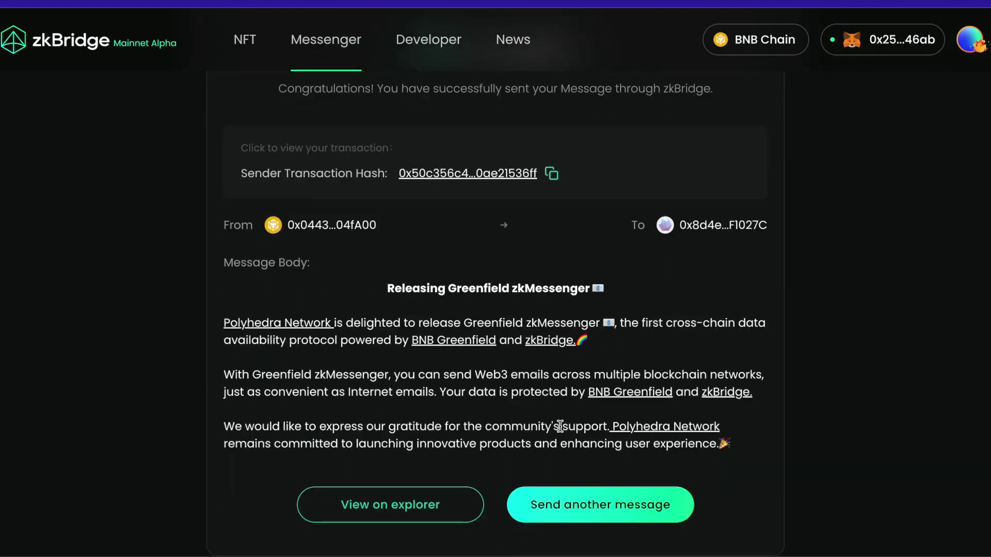
- Start another message with BNB Chain chosen as the sending network
{"action": "left_click", "coordinate": [601, 498]}
{"action": "left_click", "coordinate": [650, 117]}
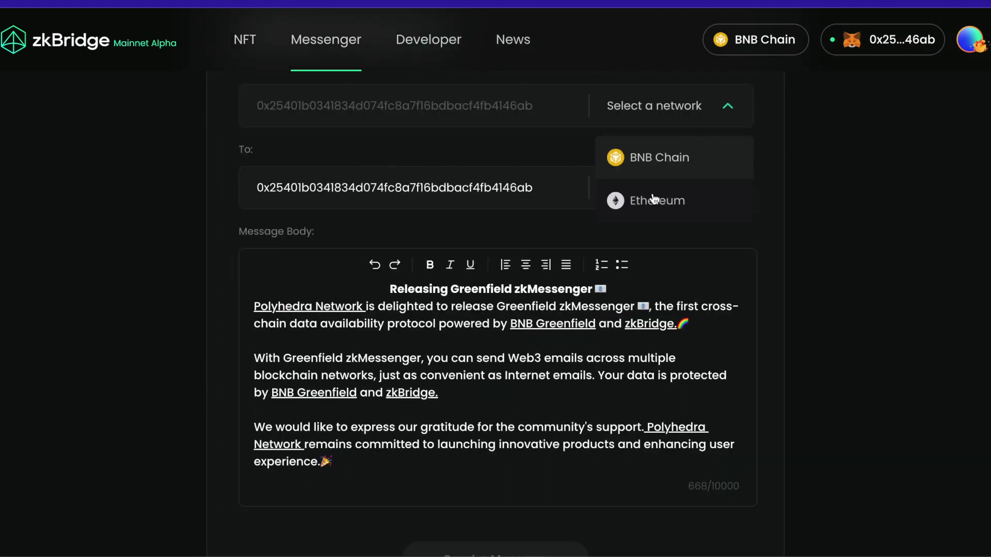
{"action": "left_click", "coordinate": [681, 156]}
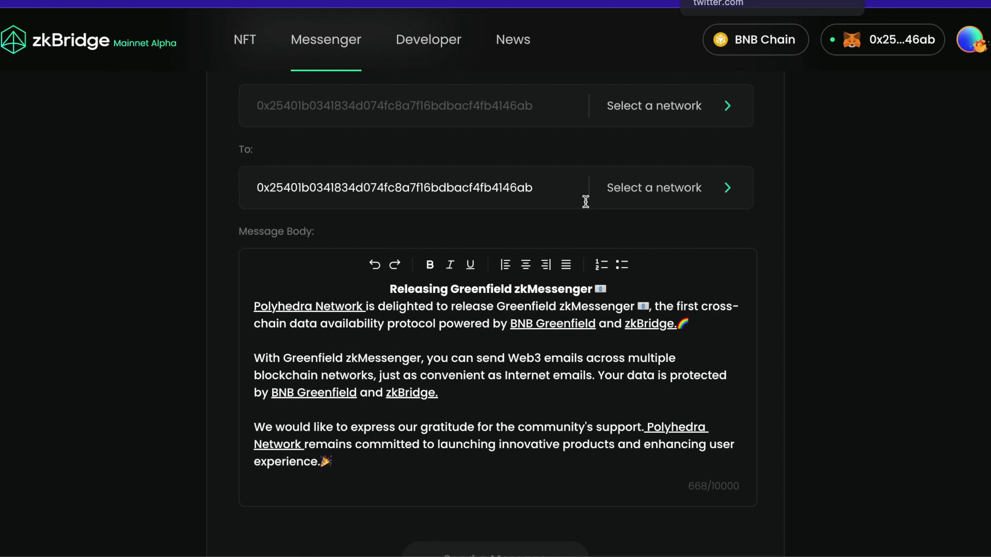
{"action": "scroll", "coordinate": [494, 192], "scroll_direction": "up", "scroll_amount": 4}
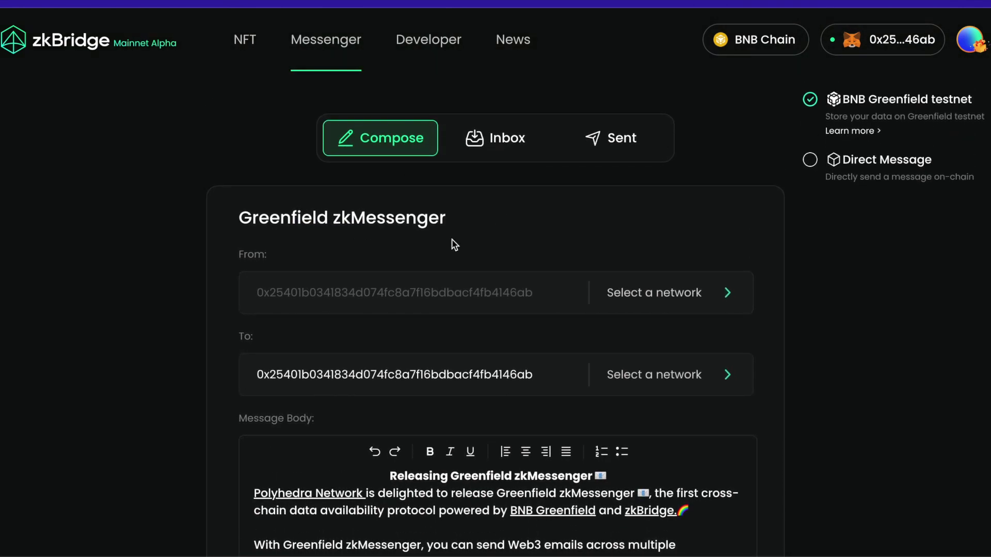
- Pick BNB Chain under From and bring up the To field's network list
{"action": "left_click", "coordinate": [654, 292]}
{"action": "left_click", "coordinate": [671, 304]}
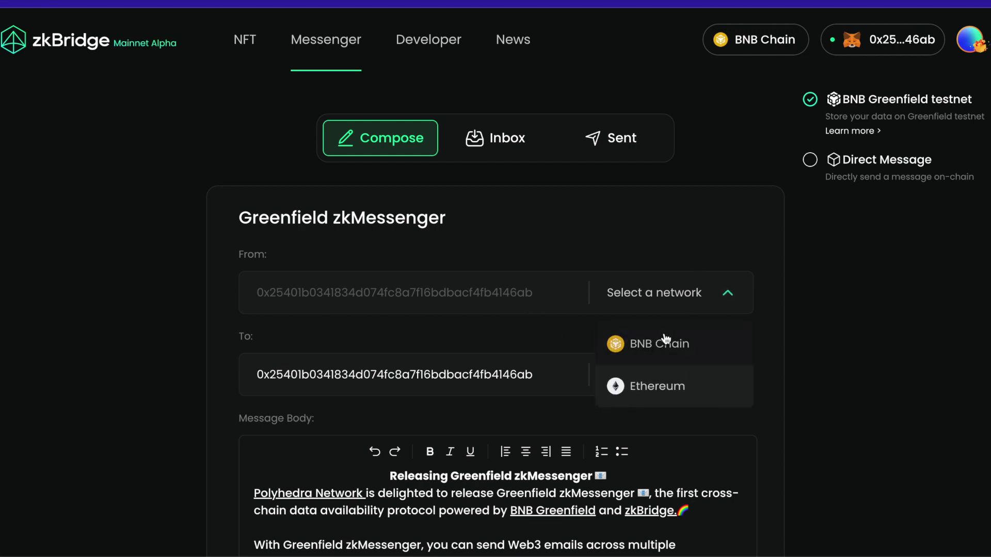
{"action": "left_click", "coordinate": [649, 343]}
{"action": "left_click", "coordinate": [697, 376]}
{"action": "scroll", "coordinate": [650, 453], "scroll_direction": "down", "scroll_amount": 1}
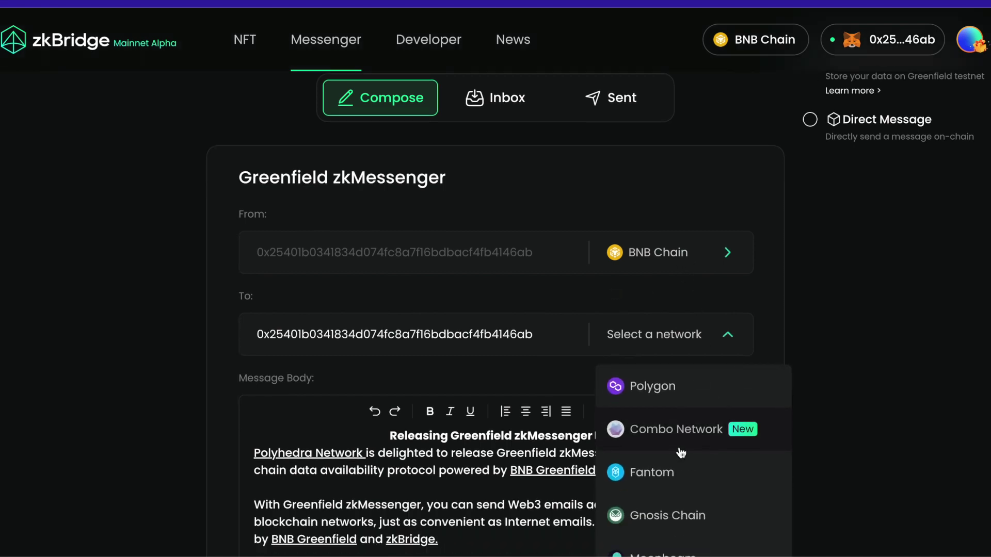
{"action": "scroll", "coordinate": [651, 441], "scroll_direction": "down", "scroll_amount": 1}
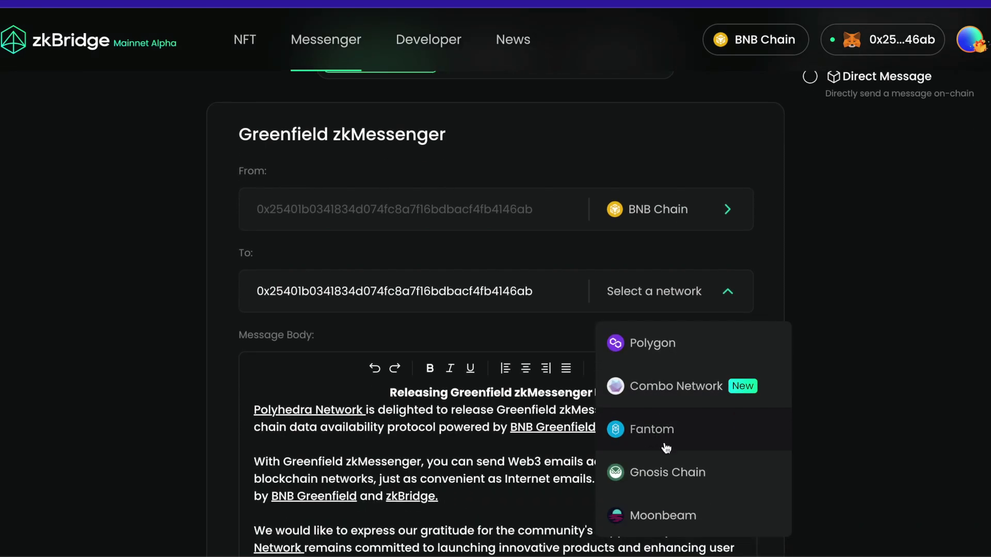
{"action": "left_click", "coordinate": [659, 308]}
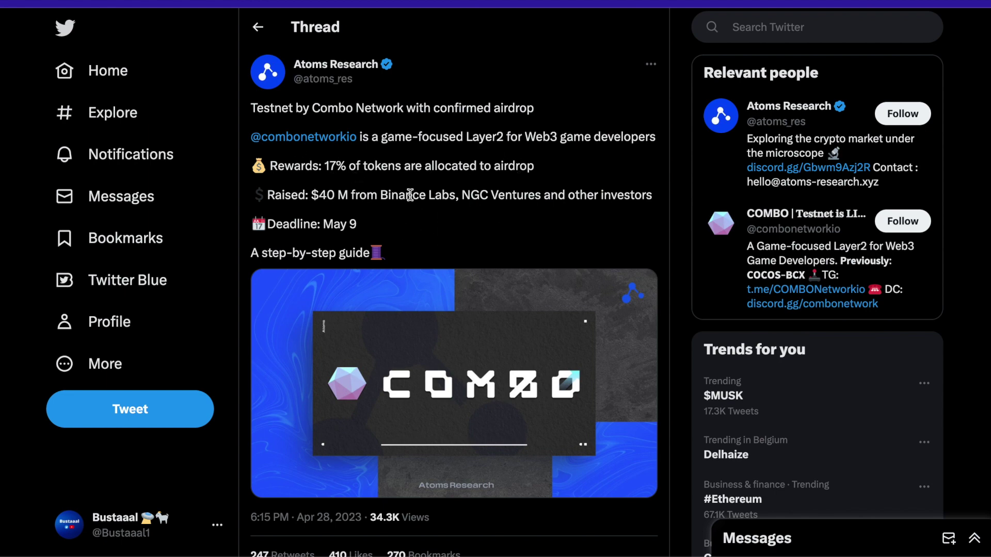
- Read the Atoms Research Combo Network thread, then go to zkBridge's NFT transfer page
{"action": "scroll", "coordinate": [411, 196], "scroll_direction": "down", "scroll_amount": 1}
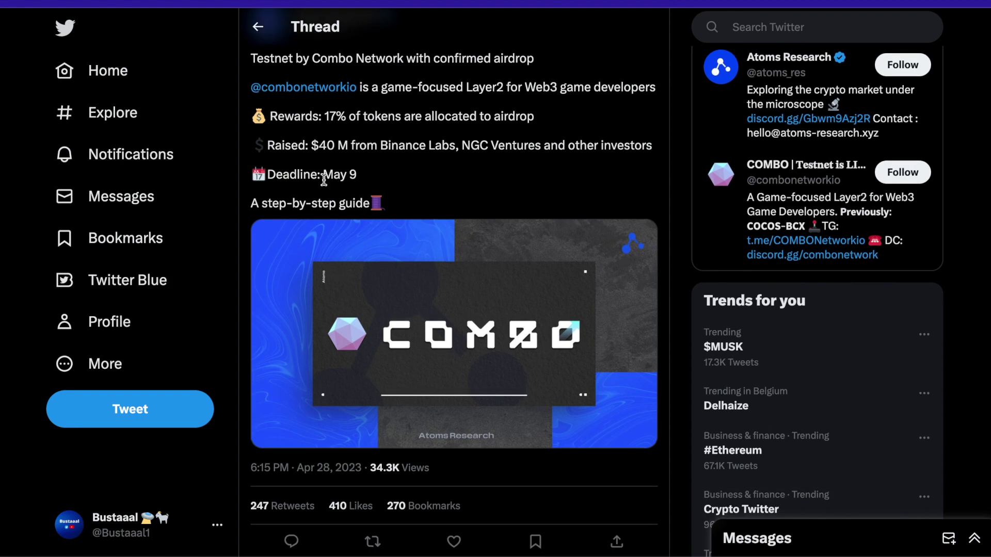
{"action": "scroll", "coordinate": [353, 178], "scroll_direction": "up", "scroll_amount": 1}
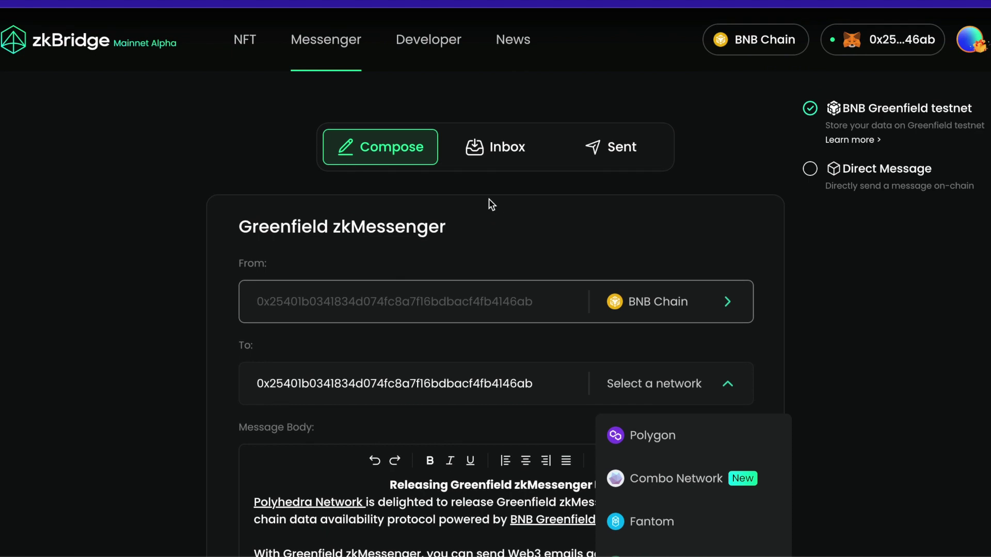
{"action": "scroll", "coordinate": [490, 204], "scroll_direction": "down", "scroll_amount": 1}
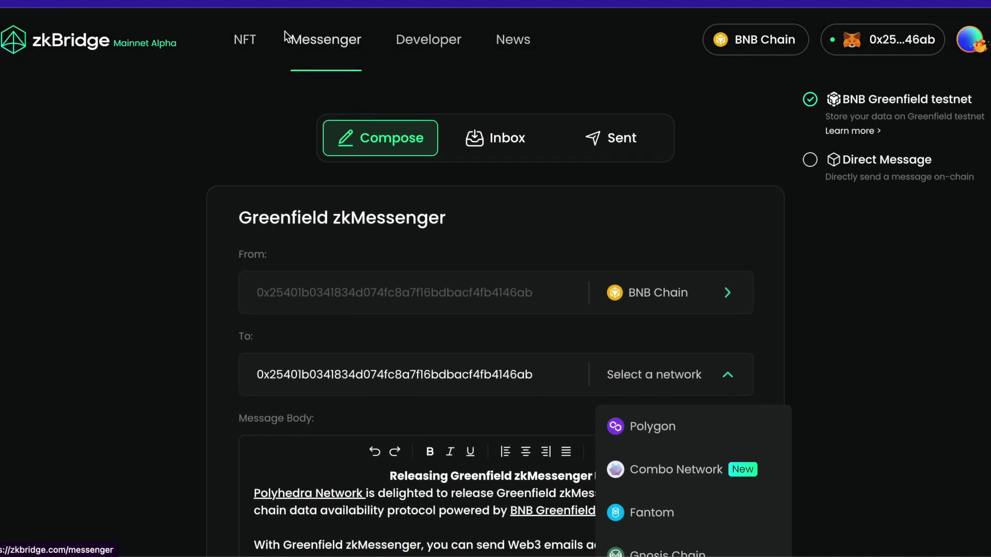
{"action": "left_click", "coordinate": [245, 40]}
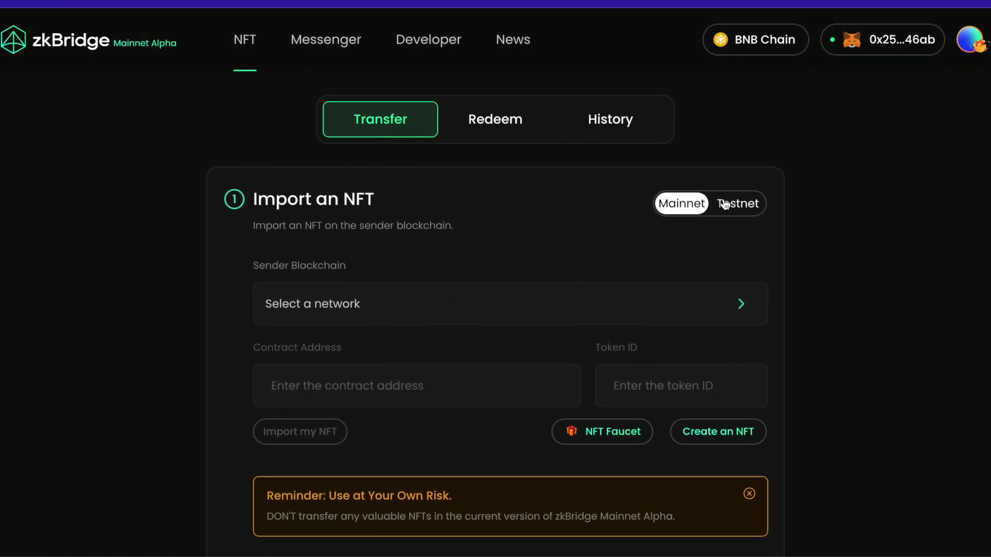
- Switch to Testnet, choose Ethereum Goerli Testnet as sender blockchain, and switch the wallet to Goerli
{"action": "left_click", "coordinate": [739, 210]}
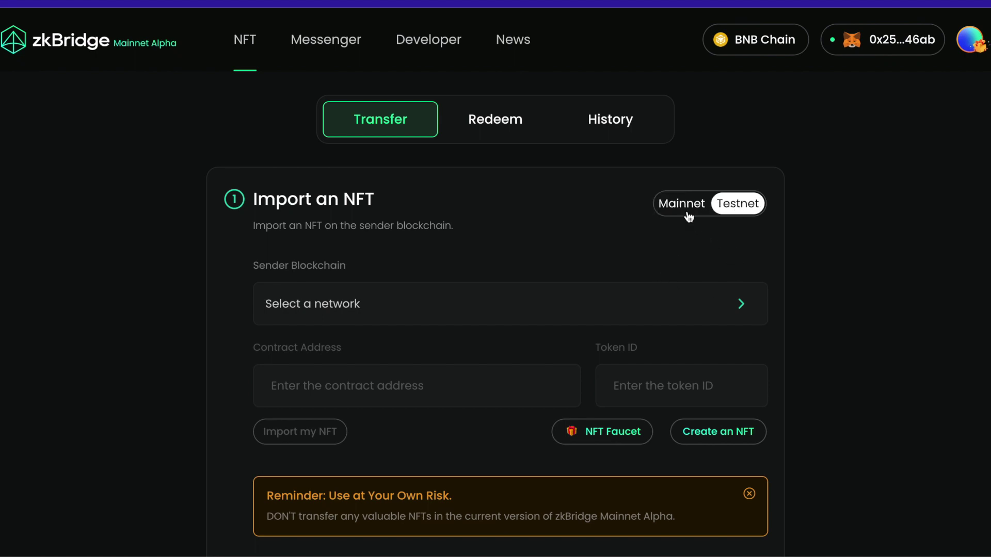
{"action": "left_click", "coordinate": [688, 214]}
{"action": "left_click", "coordinate": [736, 212]}
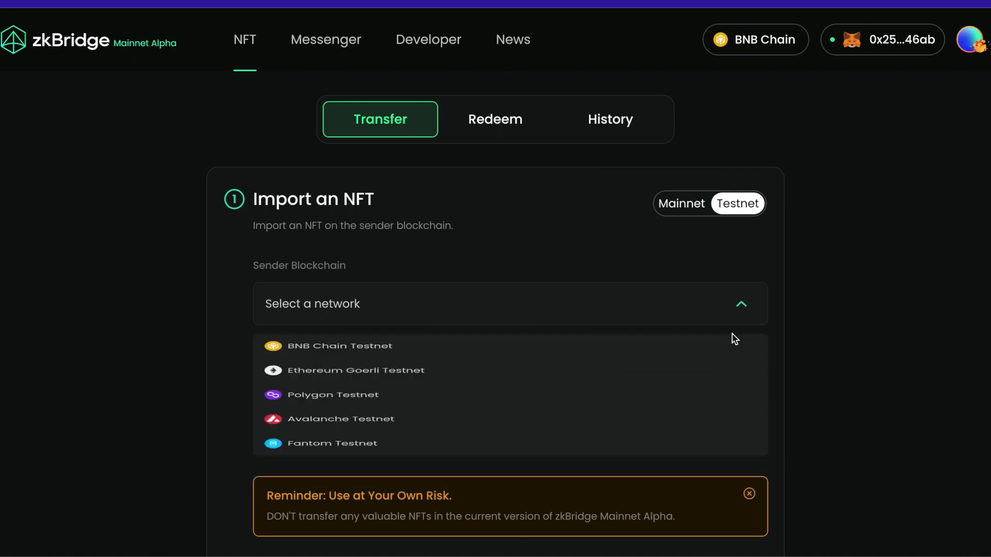
{"action": "scroll", "coordinate": [379, 428], "scroll_direction": "down", "scroll_amount": 1}
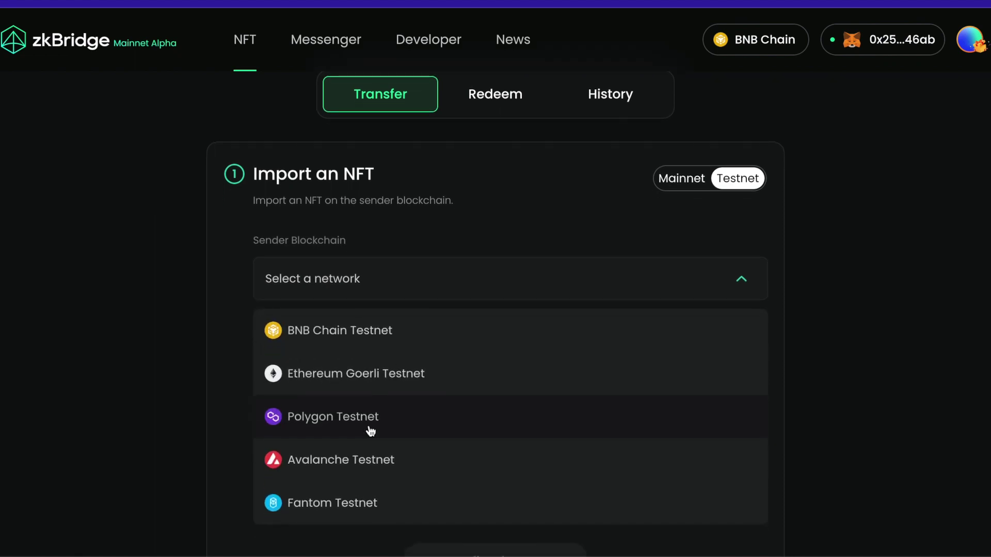
{"action": "left_click", "coordinate": [367, 375]}
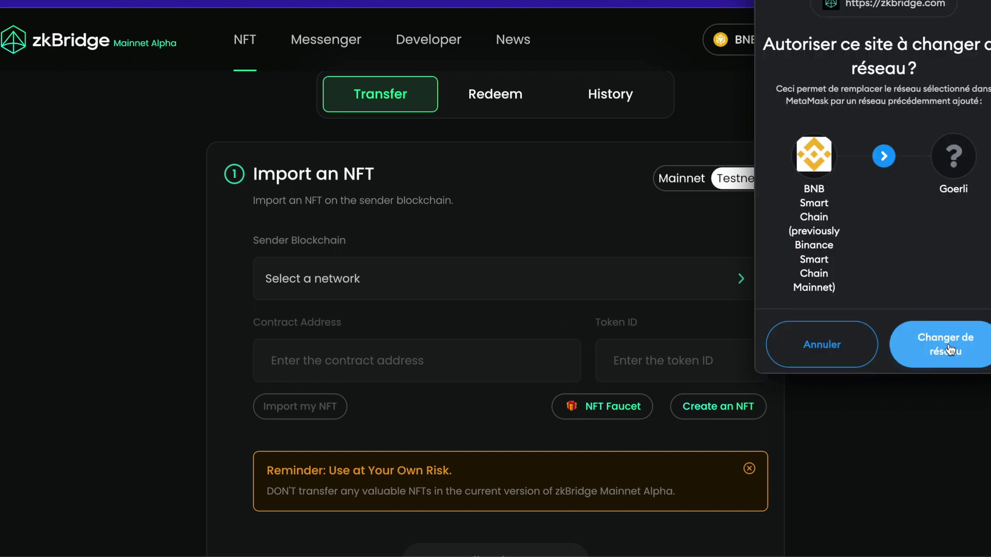
{"action": "left_click", "coordinate": [953, 341]}
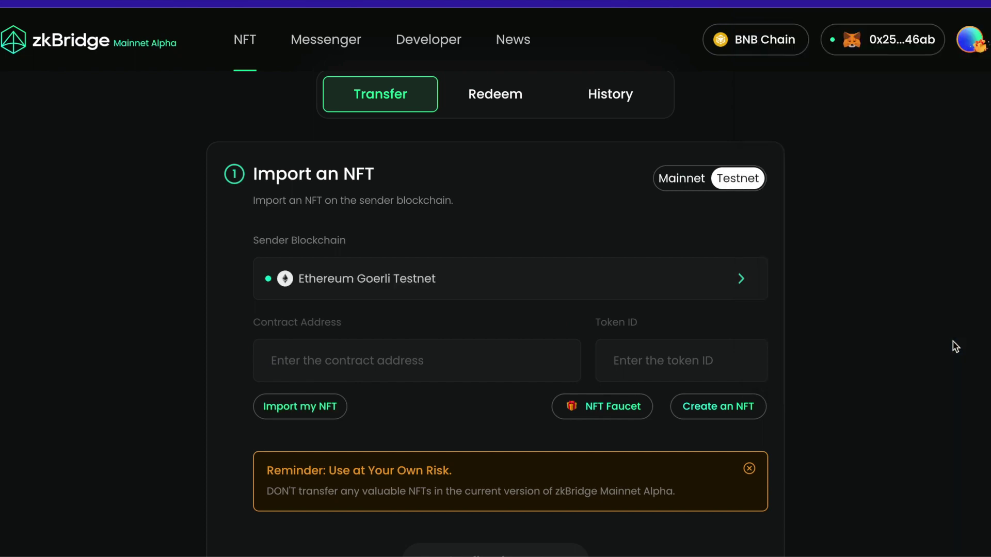
{"action": "left_click", "coordinate": [333, 355]}
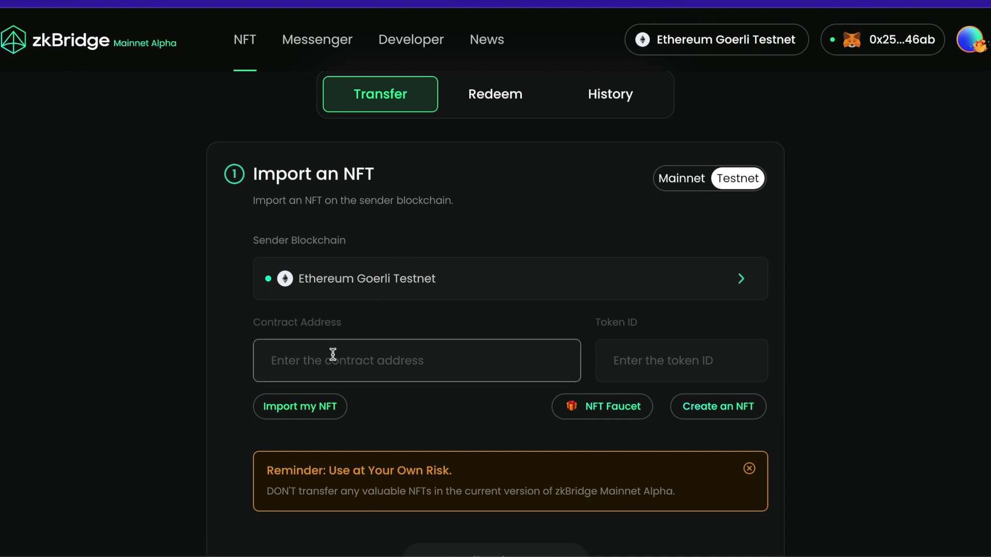
{"action": "left_click", "coordinate": [720, 420]}
- Enter the new NFT's name 'bustal' and a short description
{"action": "scroll", "coordinate": [438, 303], "scroll_direction": "down", "scroll_amount": 1}
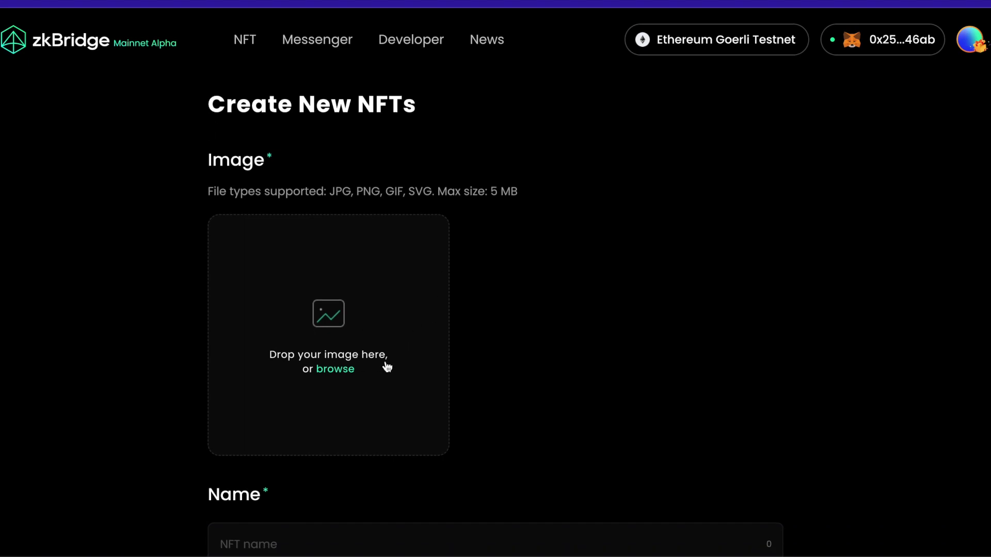
{"action": "scroll", "coordinate": [422, 382], "scroll_direction": "down", "scroll_amount": 5}
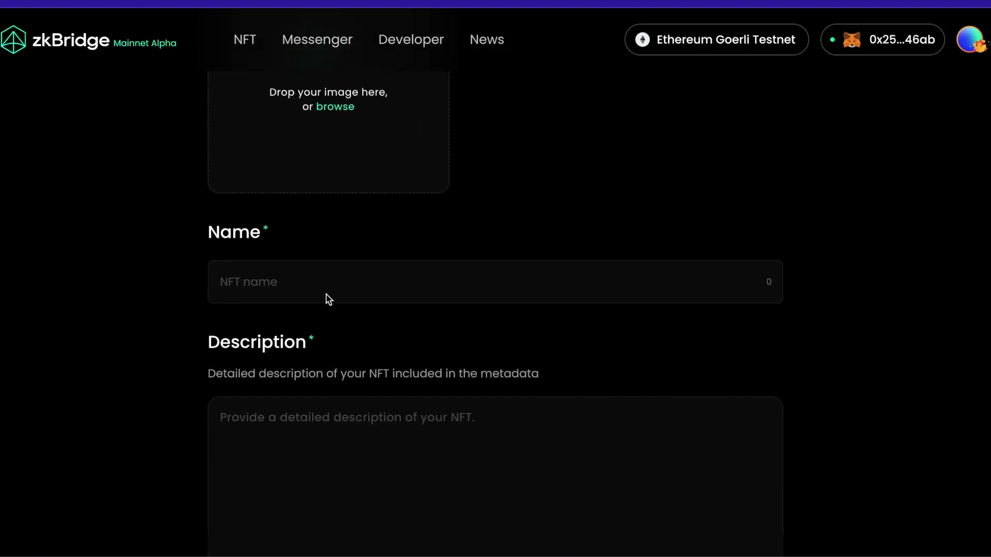
{"action": "left_click", "coordinate": [260, 274]}
{"action": "type", "text": "bustal"}
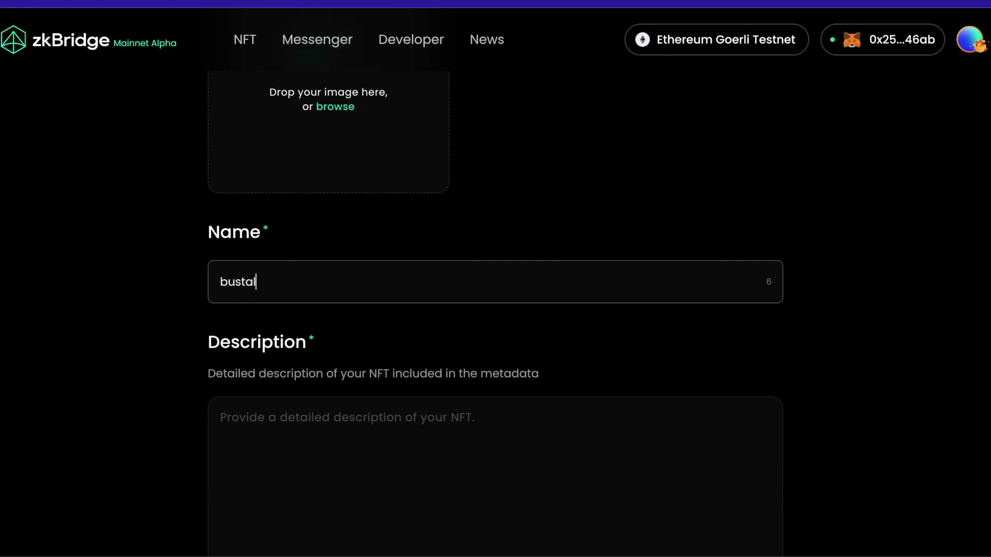
{"action": "scroll", "coordinate": [277, 325], "scroll_direction": "down", "scroll_amount": 2}
{"action": "left_click", "coordinate": [277, 325]}
{"action": "type", "text": "d"}
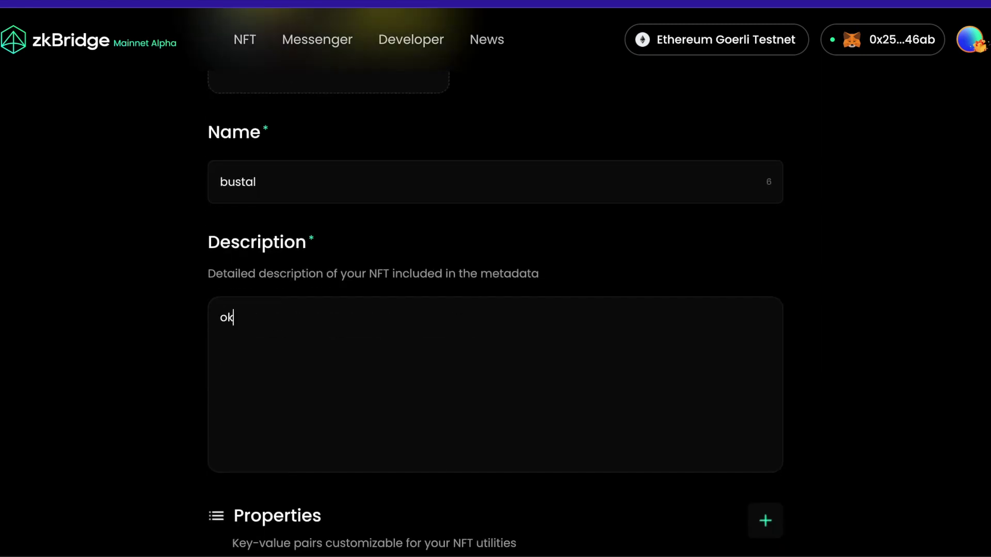
{"action": "scroll", "coordinate": [398, 343], "scroll_direction": "down", "scroll_amount": 8}
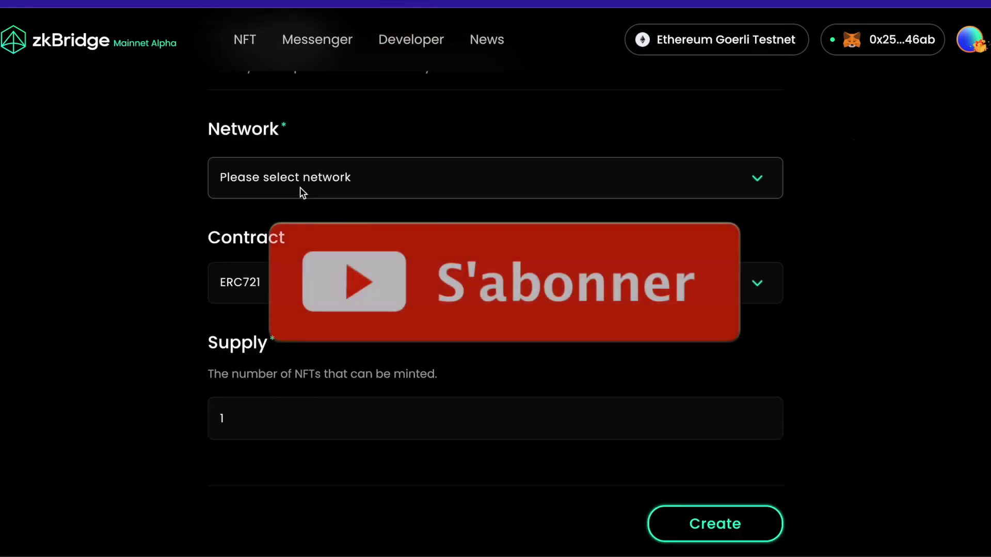
- Create it as a supply-1 ERC721 on Ethereum Goerli Testnet, confirm in MetaMask, and view it
{"action": "left_click", "coordinate": [301, 192]}
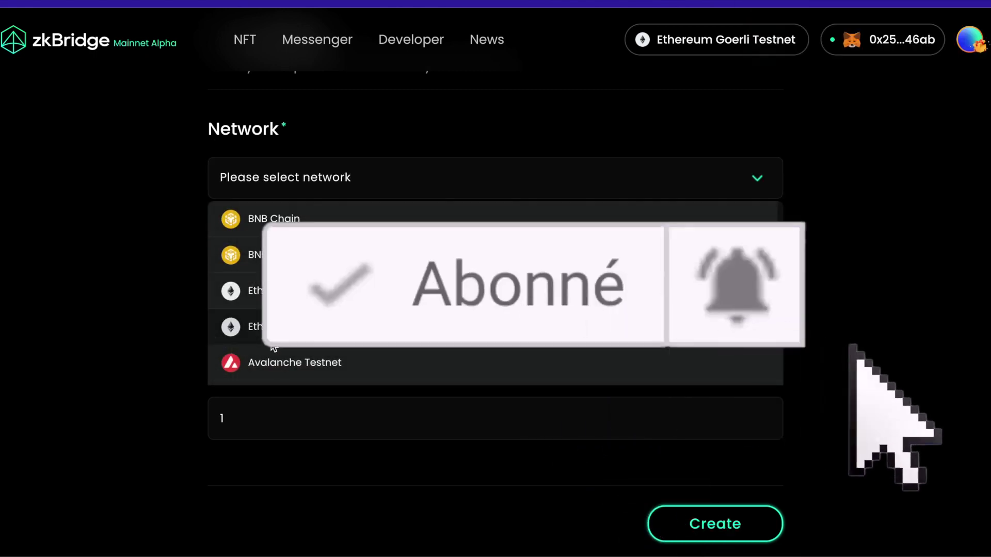
{"action": "left_click", "coordinate": [272, 341]}
{"action": "scroll", "coordinate": [290, 348], "scroll_direction": "down", "scroll_amount": 1}
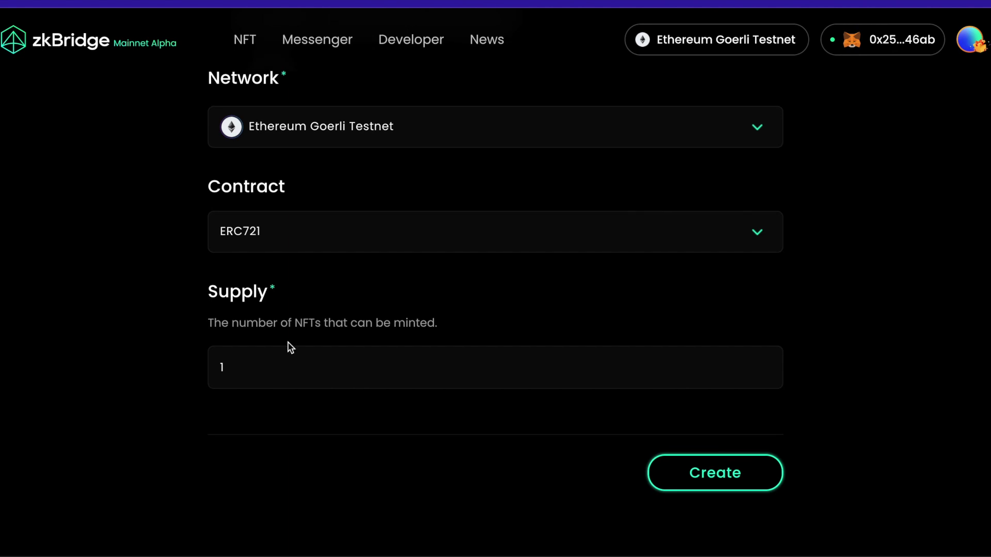
{"action": "left_click", "coordinate": [681, 479]}
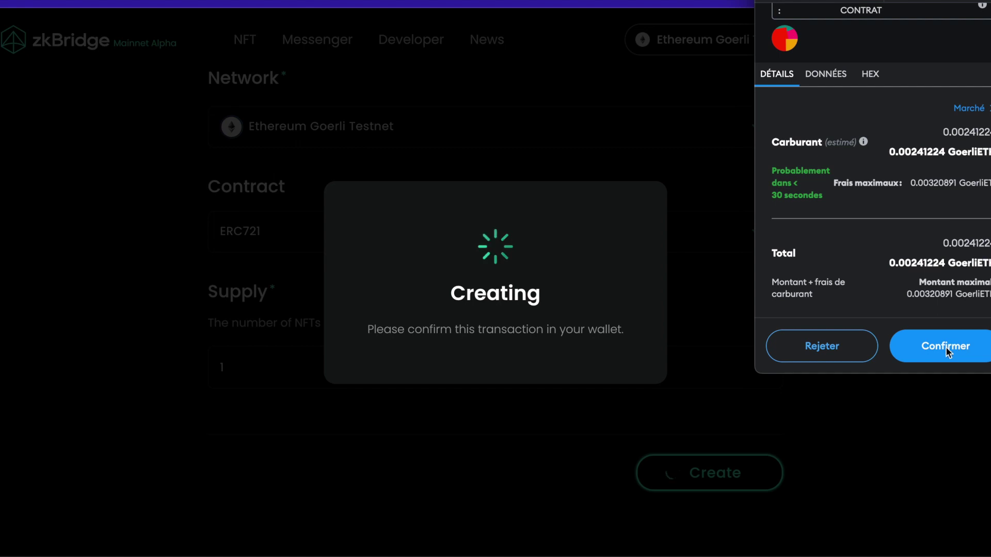
{"action": "left_click", "coordinate": [946, 347]}
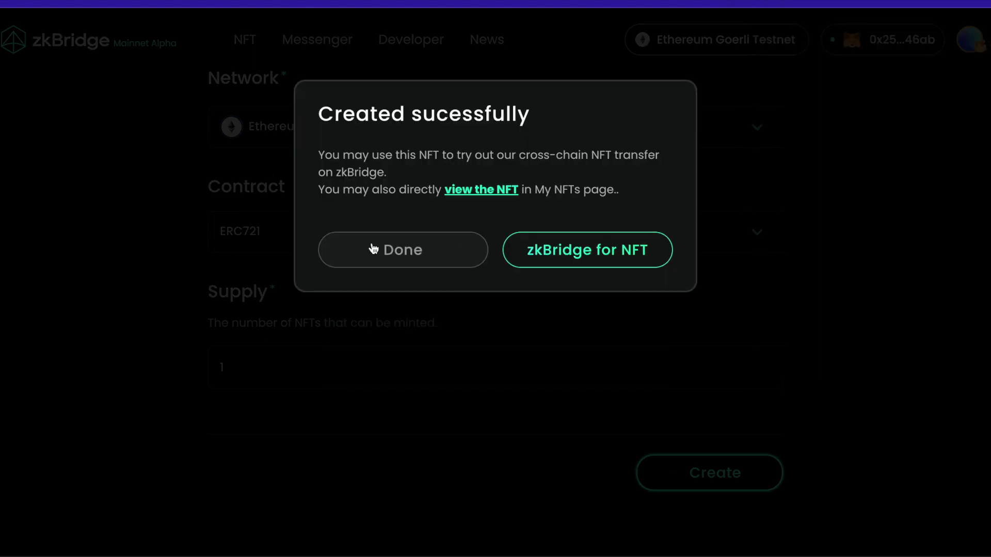
{"action": "left_click", "coordinate": [496, 192]}
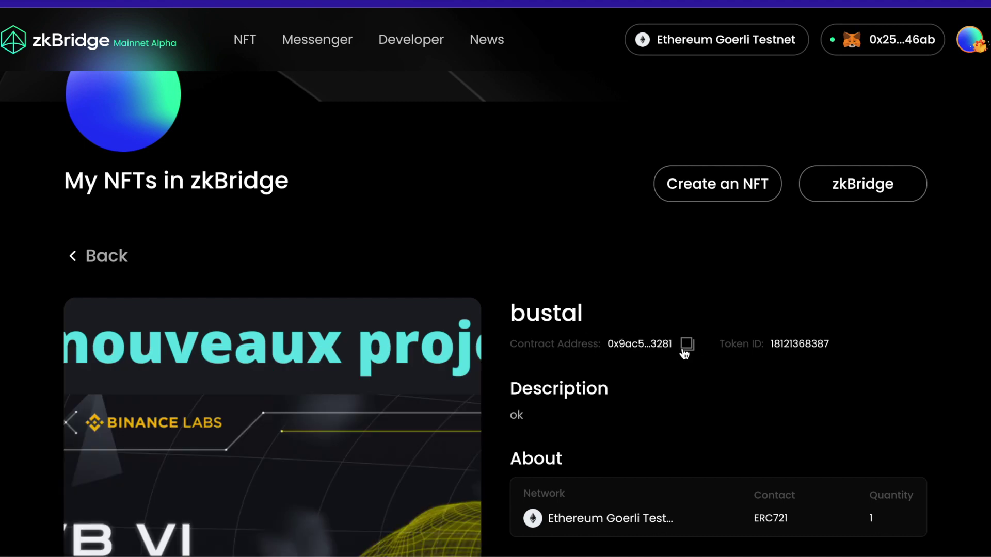
- Copy the bustal NFT's contract address into the NFT page's Contract Address field
{"action": "left_click", "coordinate": [685, 346]}
{"action": "scroll", "coordinate": [568, 295], "scroll_direction": "up", "scroll_amount": 5}
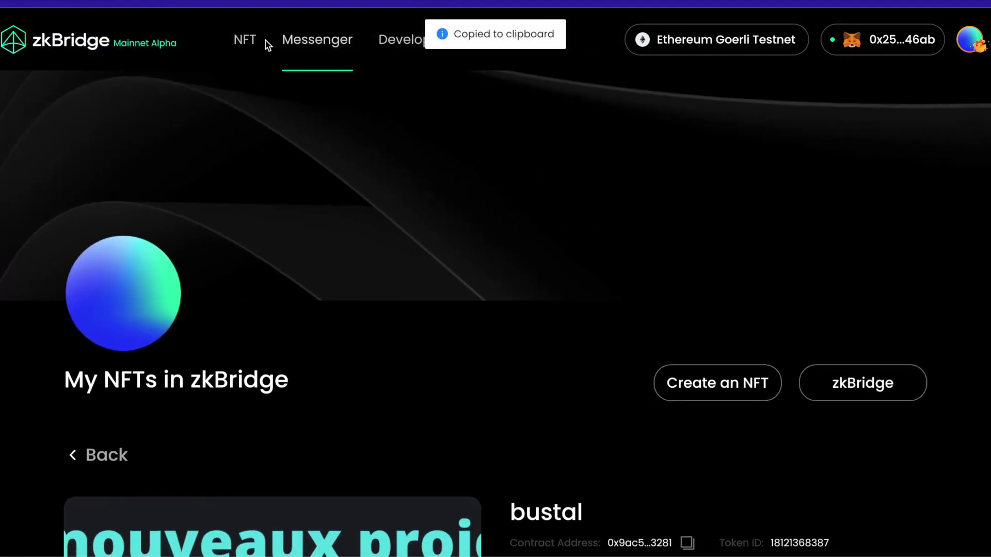
{"action": "left_click", "coordinate": [243, 44]}
{"action": "scroll", "coordinate": [319, 258], "scroll_direction": "down", "scroll_amount": 2}
{"action": "left_click", "coordinate": [323, 319]}
{"action": "key", "text": "ctrl+v"}
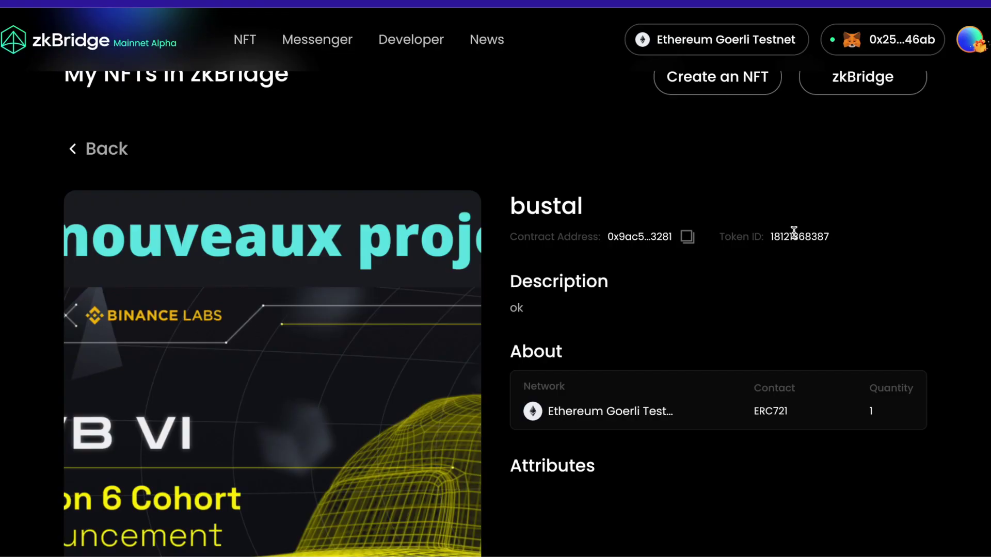
{"action": "double_click", "coordinate": [794, 233]}
{"action": "scroll", "coordinate": [558, 217], "scroll_direction": "up", "scroll_amount": 3}
{"action": "left_click", "coordinate": [251, 45]}
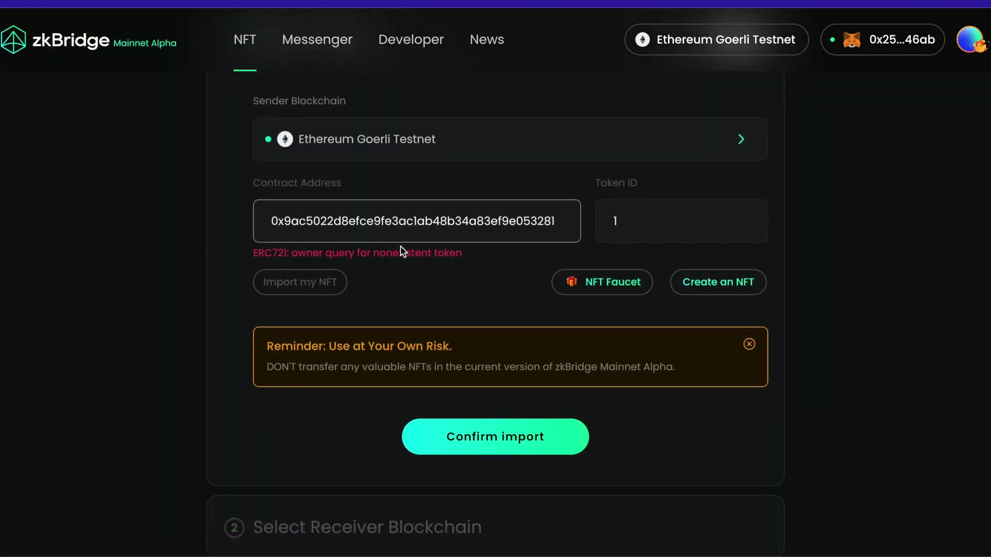
{"action": "left_click", "coordinate": [659, 210]}
{"action": "key", "text": "ctrl+v"}
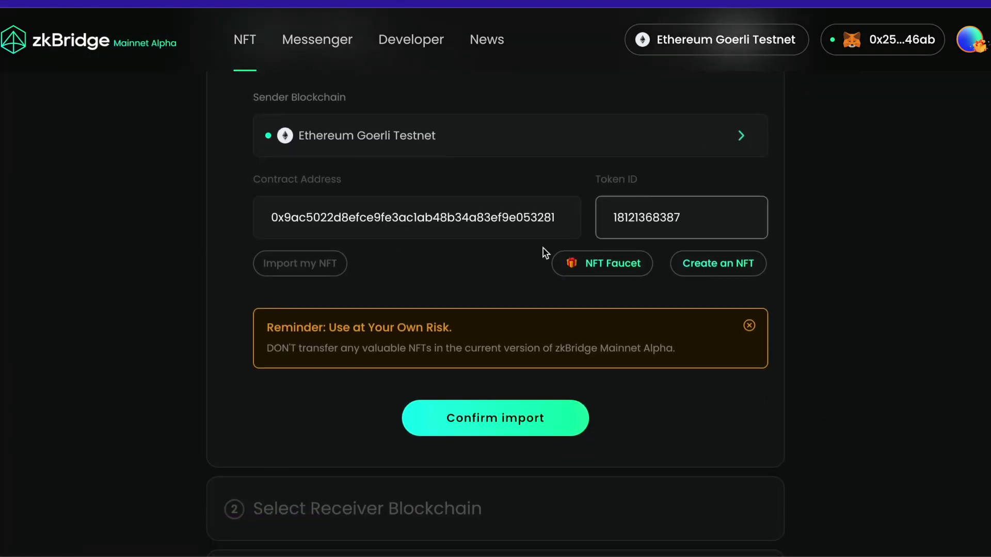
{"action": "left_click", "coordinate": [478, 423]}
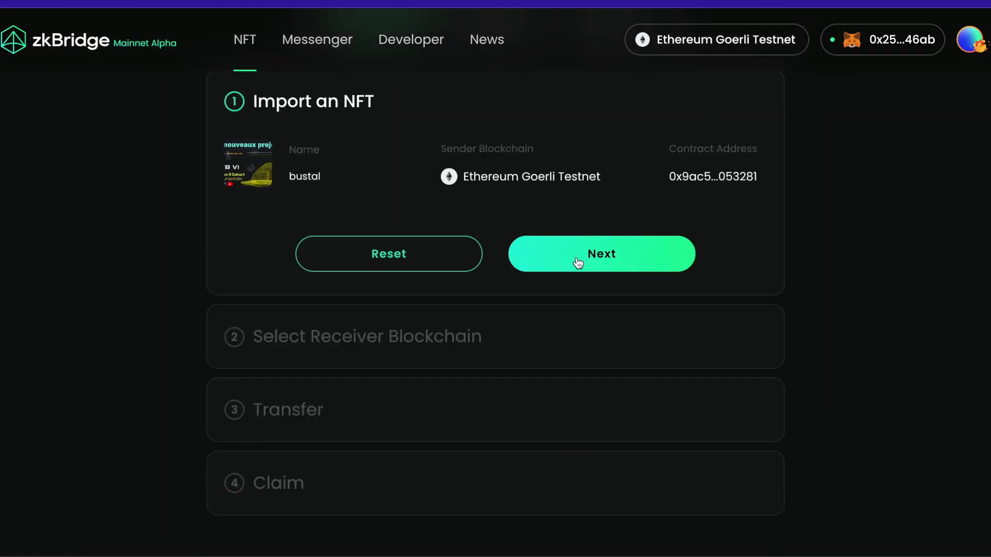
- Choose Arbitrum Testnet as the receiving chain, keeping the wallet's own address as recipient
{"action": "left_click", "coordinate": [578, 264]}
{"action": "left_click", "coordinate": [382, 270]}
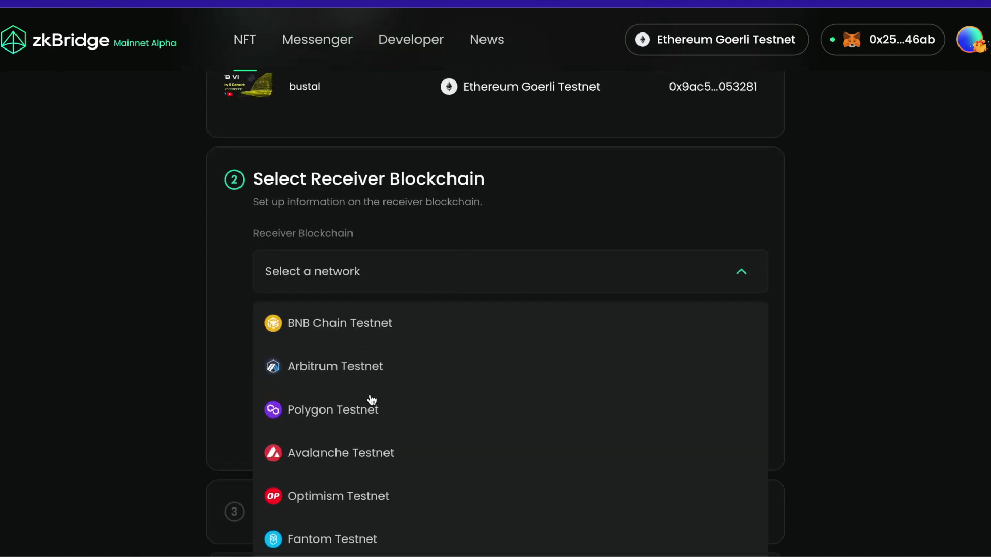
{"action": "scroll", "coordinate": [371, 400], "scroll_direction": "down", "scroll_amount": 1}
{"action": "left_click", "coordinate": [325, 346]}
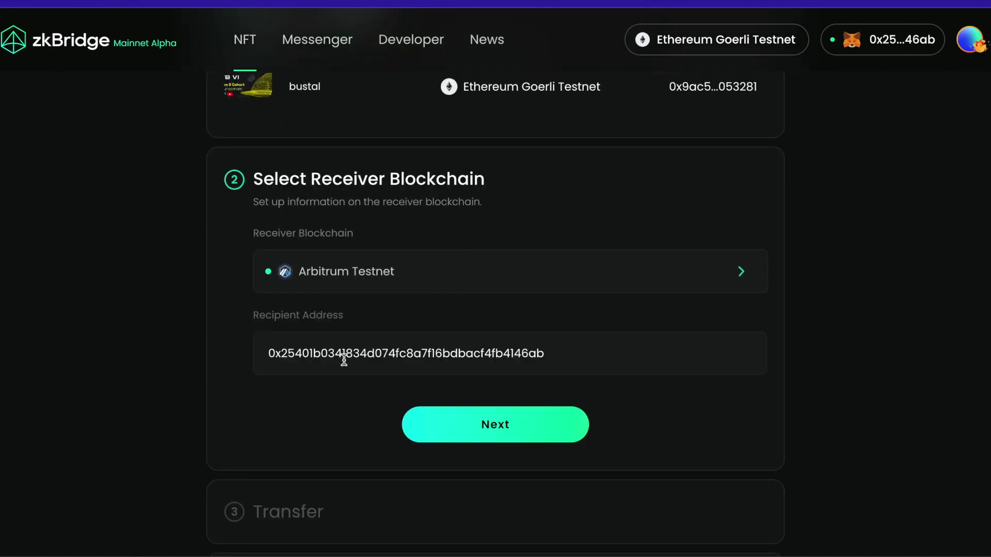
{"action": "left_click", "coordinate": [468, 426]}
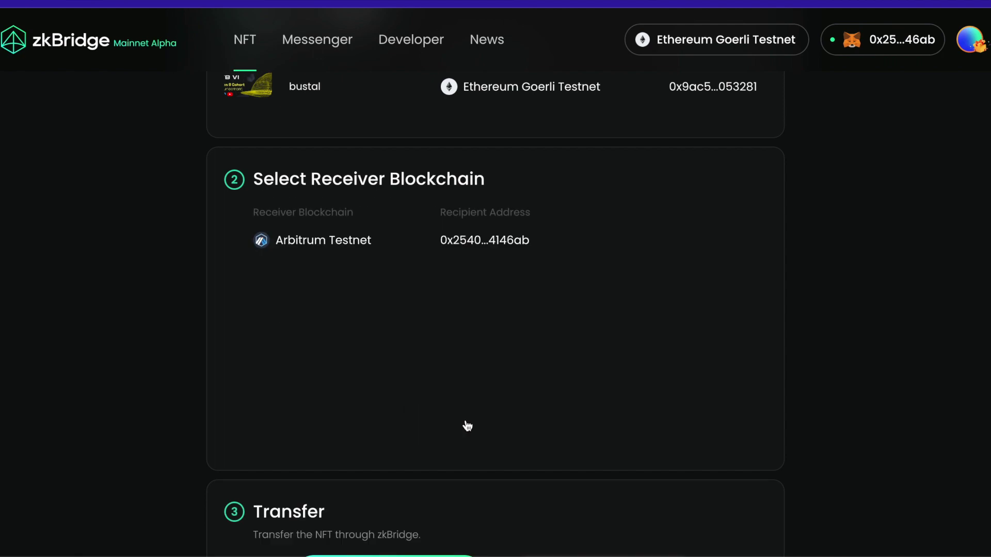
- Approve and transfer the bustal NFT, confirming both transactions in MetaMask
{"action": "left_click", "coordinate": [367, 404]}
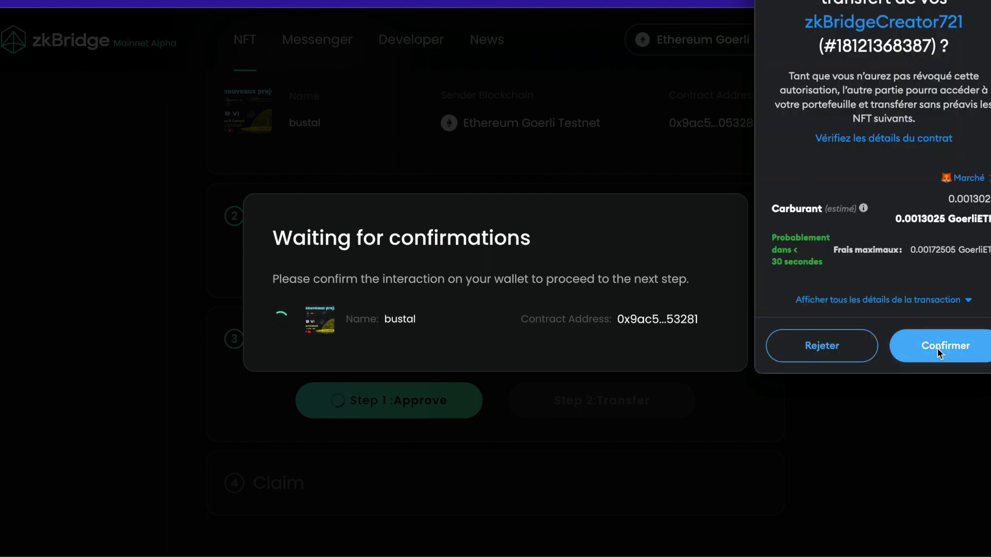
{"action": "left_click", "coordinate": [937, 350]}
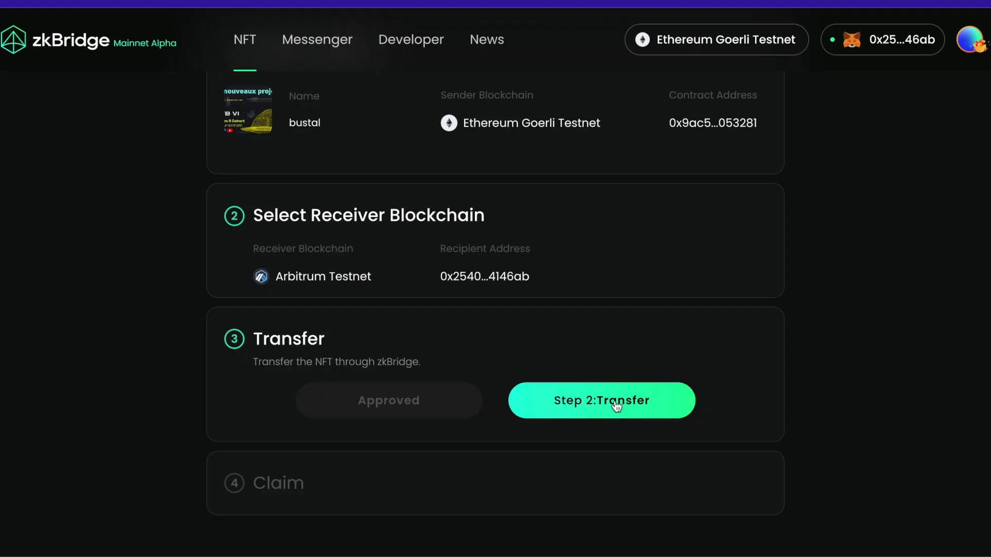
{"action": "left_click", "coordinate": [617, 407]}
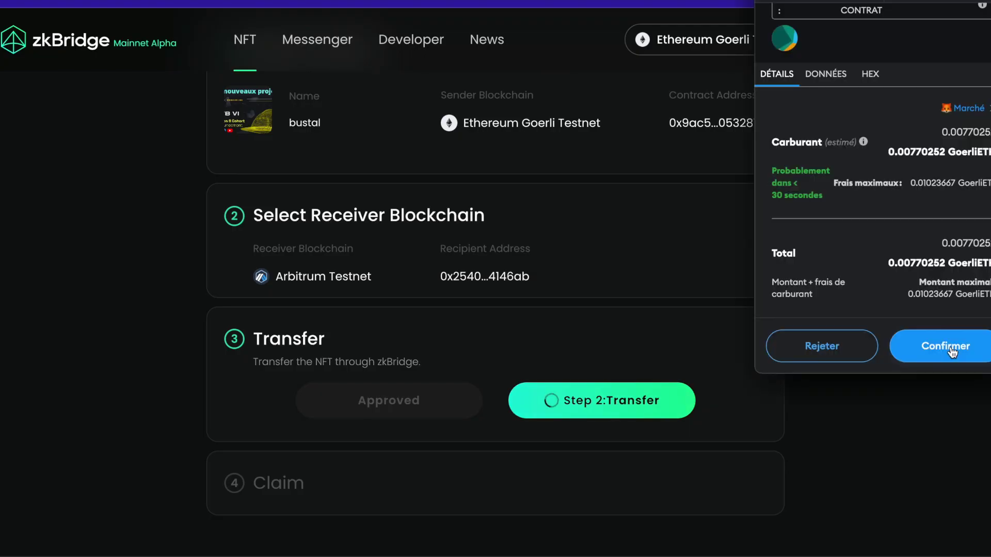
{"action": "left_click", "coordinate": [941, 346]}
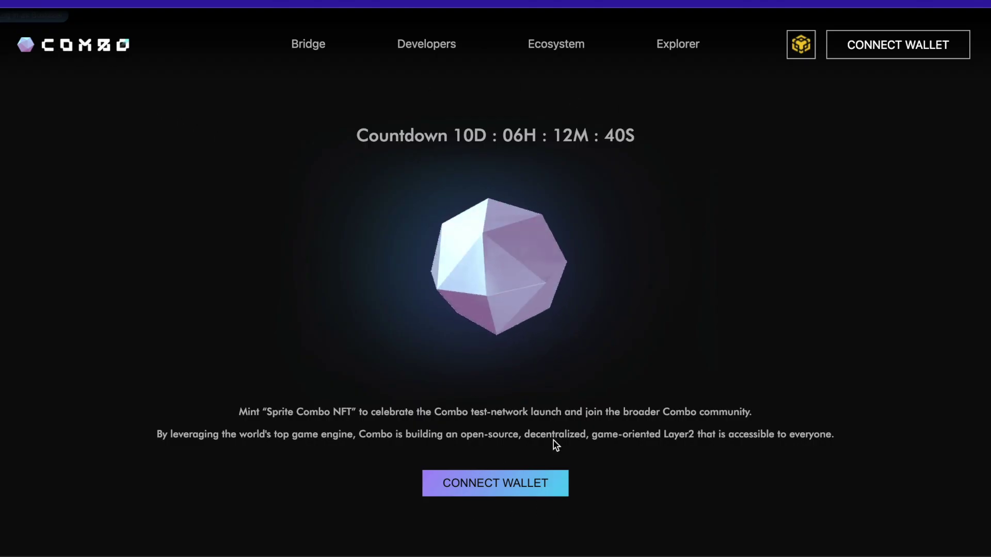
- Connect MetaMask to Combo Network and accept the switch to BNB network
{"action": "left_click", "coordinate": [495, 483]}
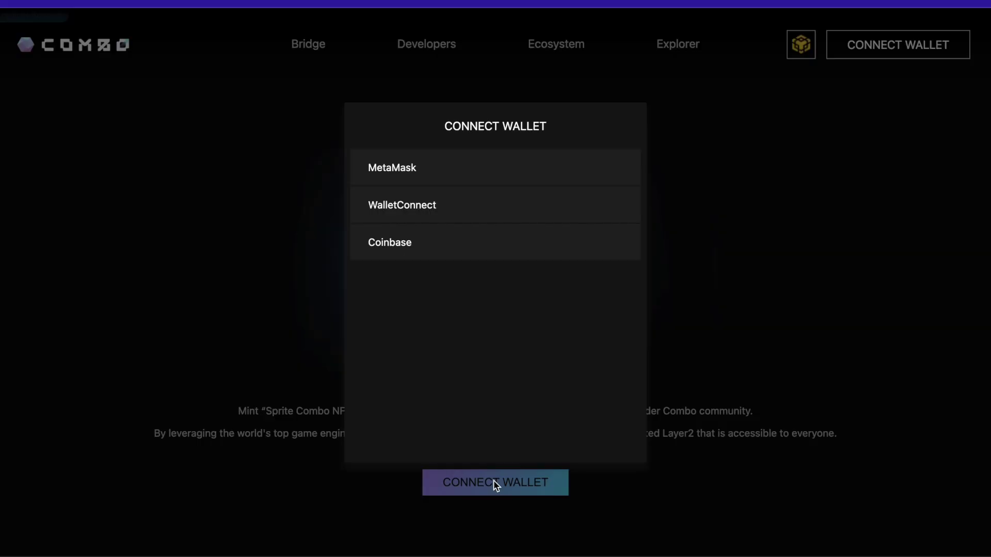
{"action": "left_click", "coordinate": [568, 172]}
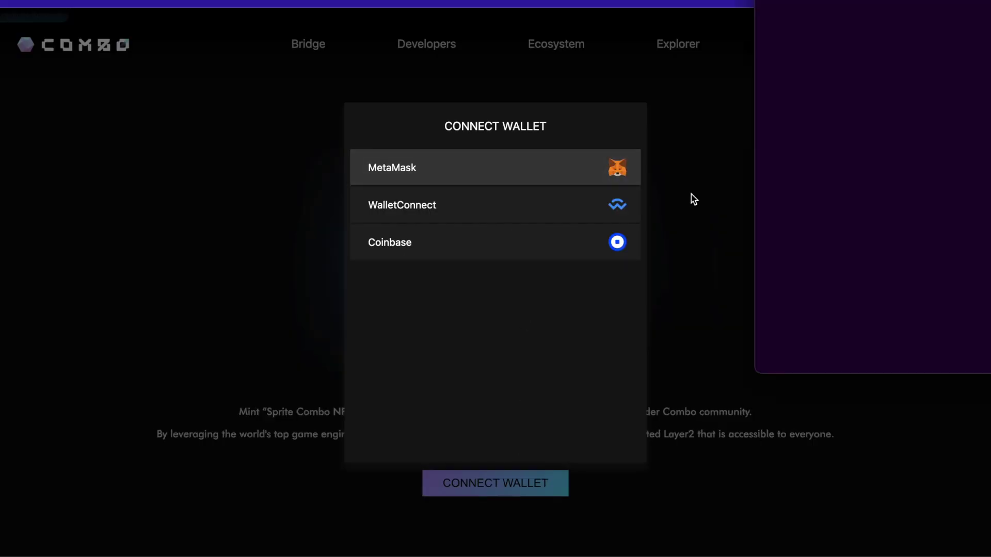
{"action": "left_click", "coordinate": [935, 339]}
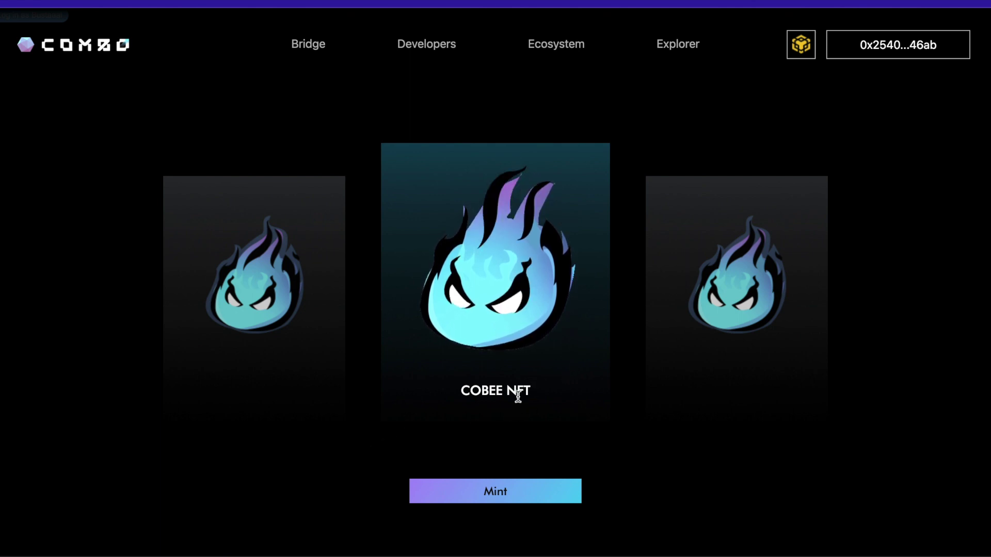
- Mint the COBEE NFT and confirm the mint transaction in the wallet
{"action": "left_click", "coordinate": [498, 492]}
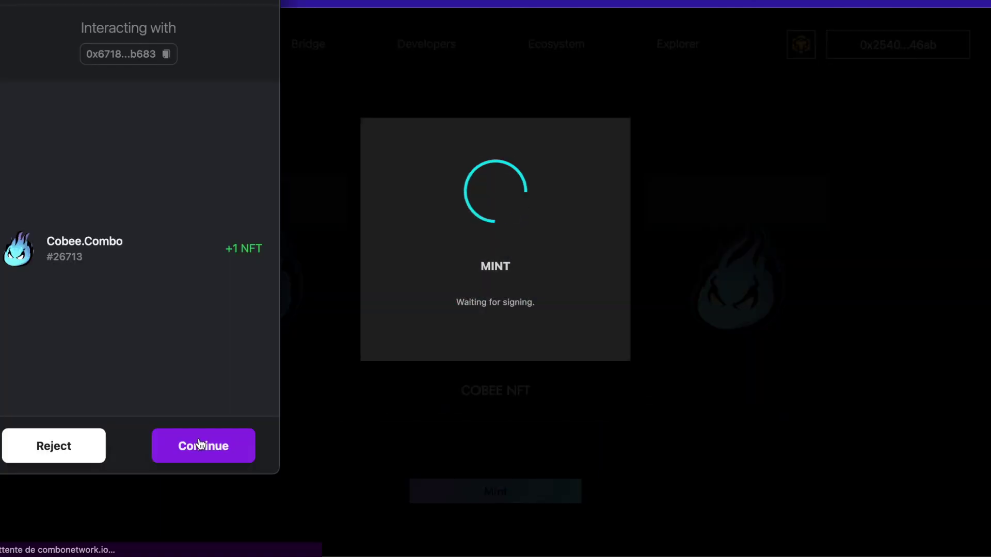
{"action": "left_click", "coordinate": [199, 442]}
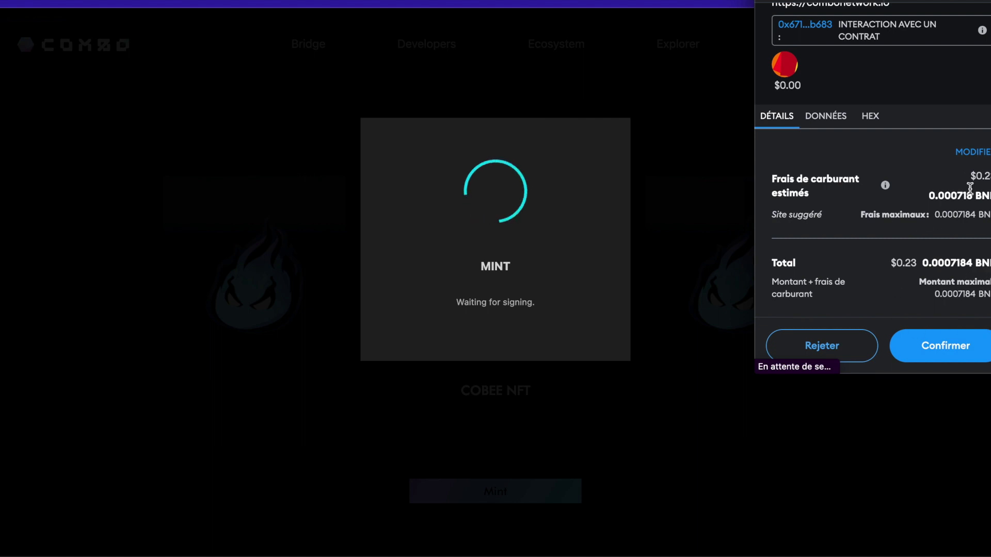
{"action": "left_click", "coordinate": [945, 341]}
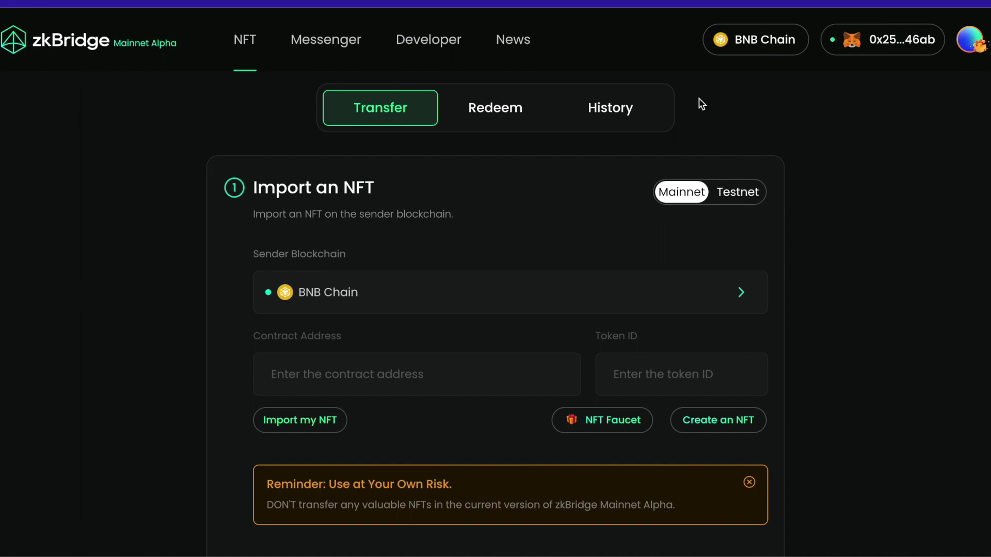
- Keep BNB Chain as sender blockchain and scroll down to the Cobee#26714 Claim step
{"action": "left_click", "coordinate": [324, 296]}
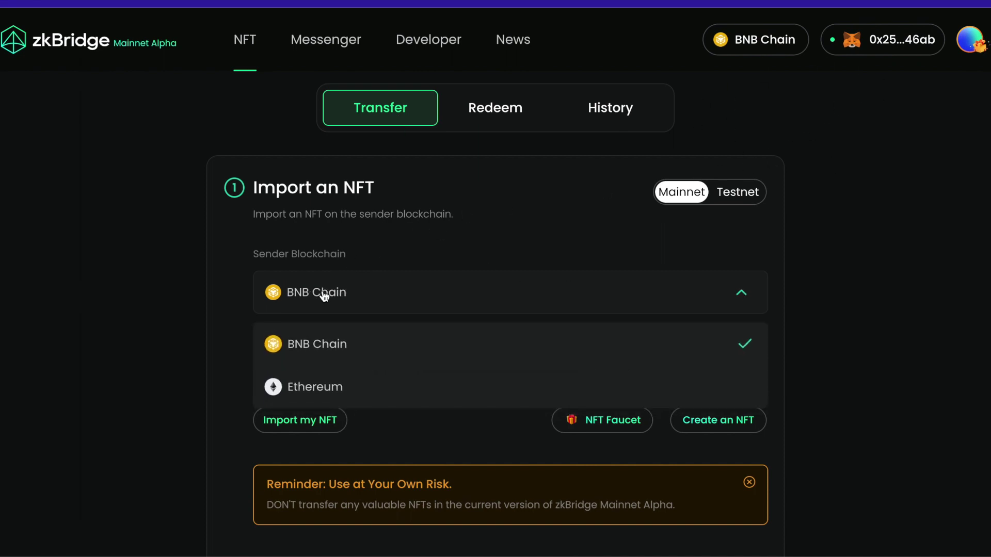
{"action": "left_click", "coordinate": [328, 343]}
{"action": "scroll", "coordinate": [411, 239], "scroll_direction": "down", "scroll_amount": 1}
{"action": "left_click", "coordinate": [298, 331]}
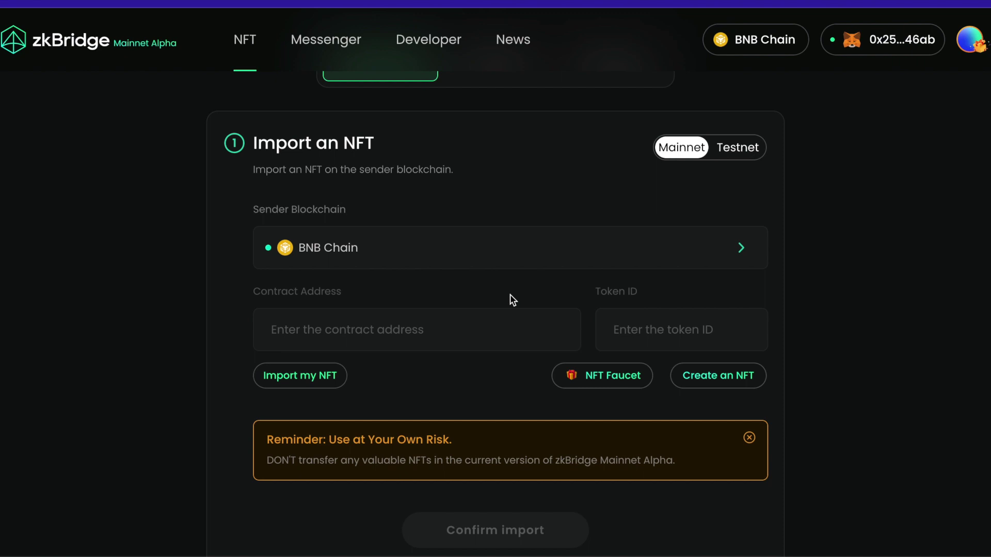
{"action": "scroll", "coordinate": [509, 297], "scroll_direction": "down", "scroll_amount": 3}
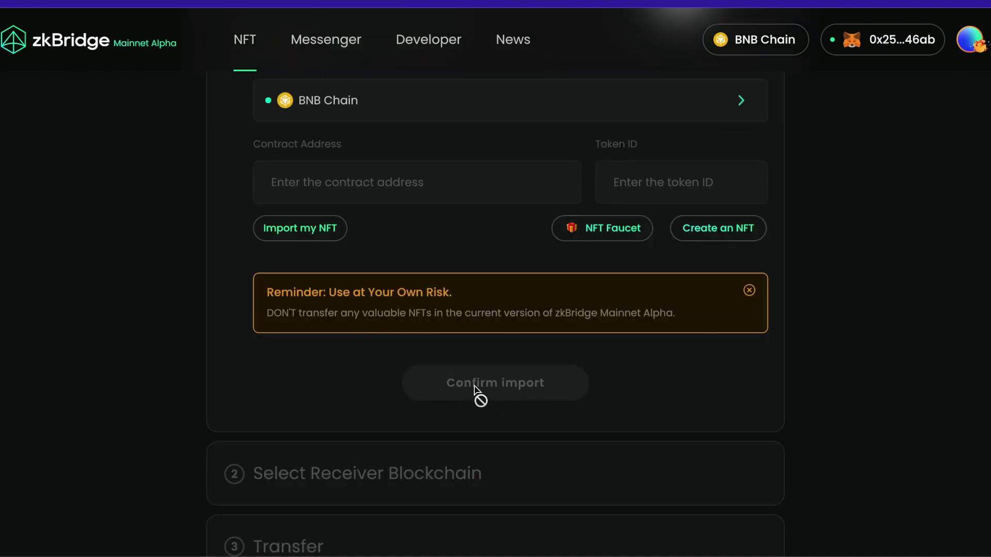
{"action": "scroll", "coordinate": [394, 372], "scroll_direction": "down", "scroll_amount": 2}
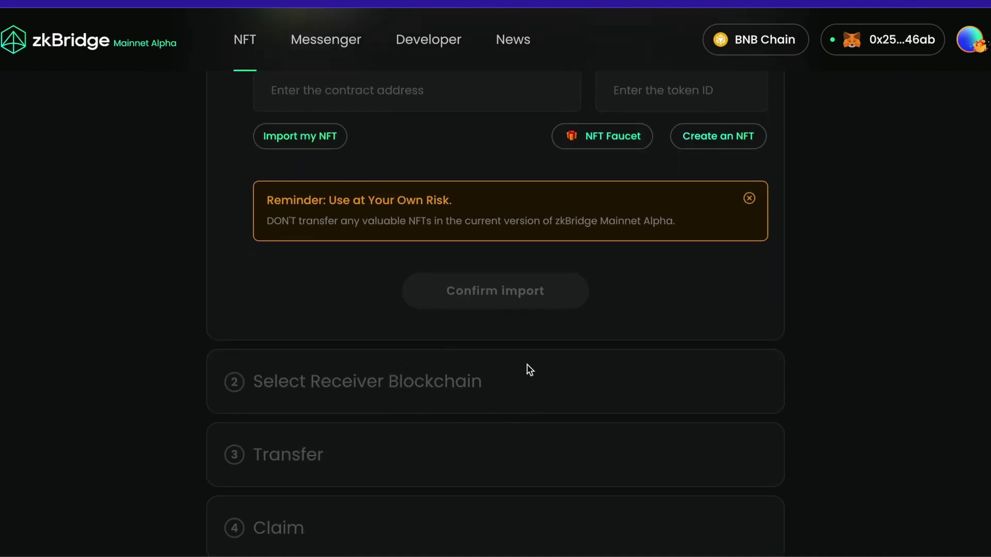
{"action": "scroll", "coordinate": [480, 365], "scroll_direction": "down", "scroll_amount": 1}
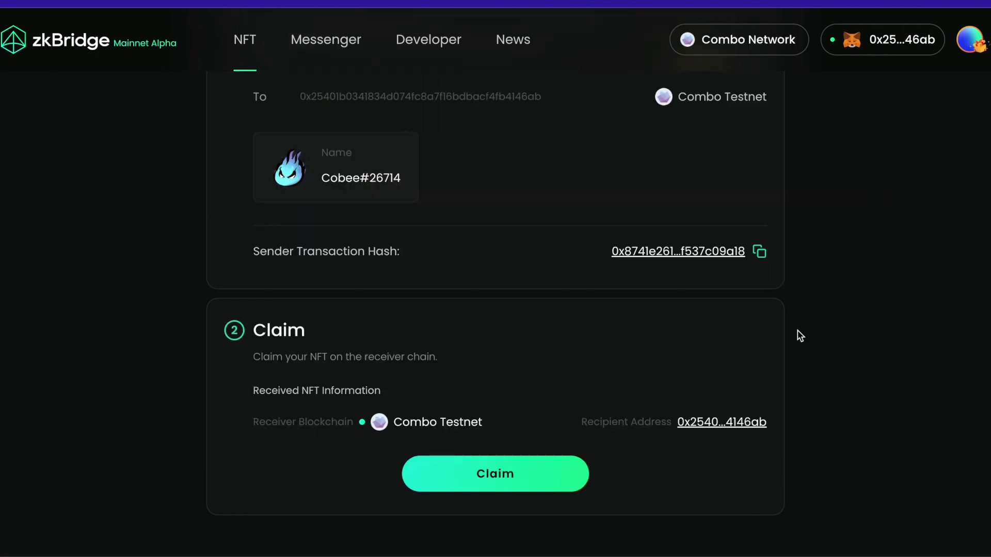
- Claim the Cobee#26714 NFT on Combo Testnet, confirming the transaction in MetaMask
{"action": "mouse_move", "coordinate": [639, 522]}
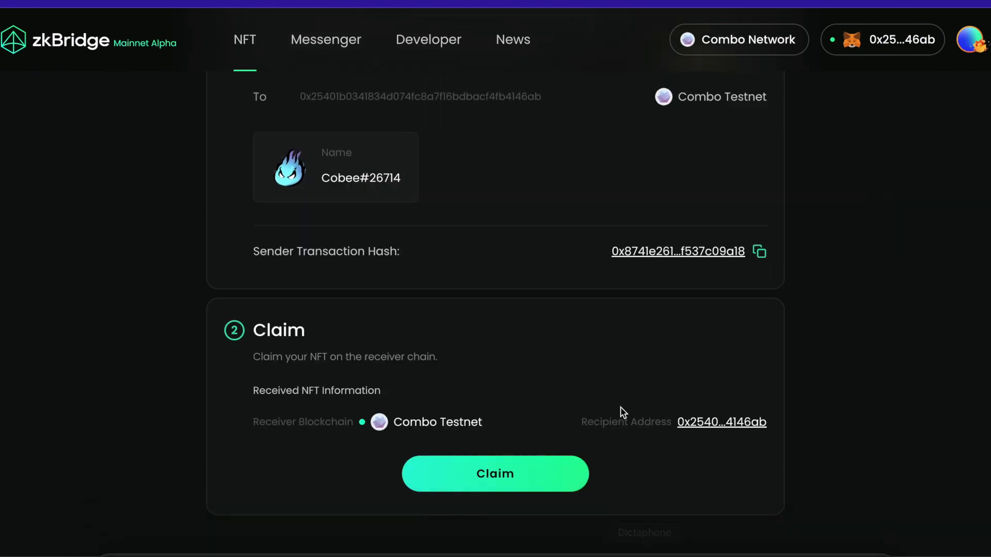
{"action": "left_click", "coordinate": [515, 474]}
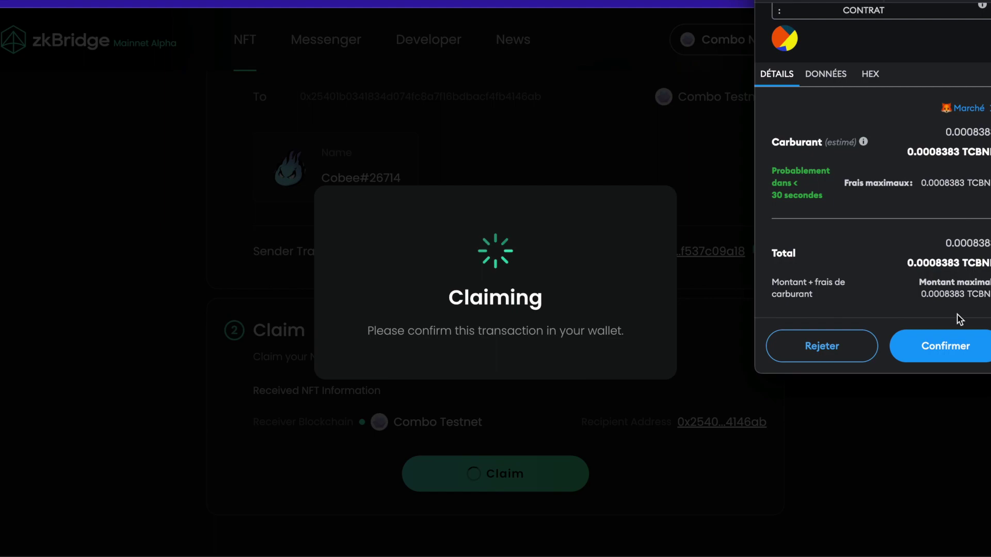
{"action": "left_click", "coordinate": [952, 340]}
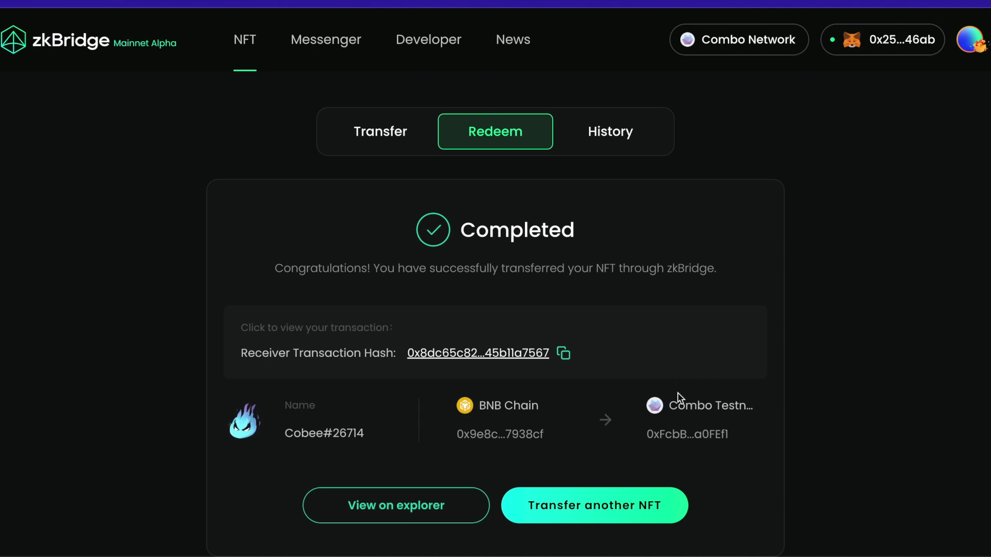
- Review the owned NFTs under My NFTs, then pick BNB Chain on the NFT Faucet
{"action": "left_click", "coordinate": [969, 40]}
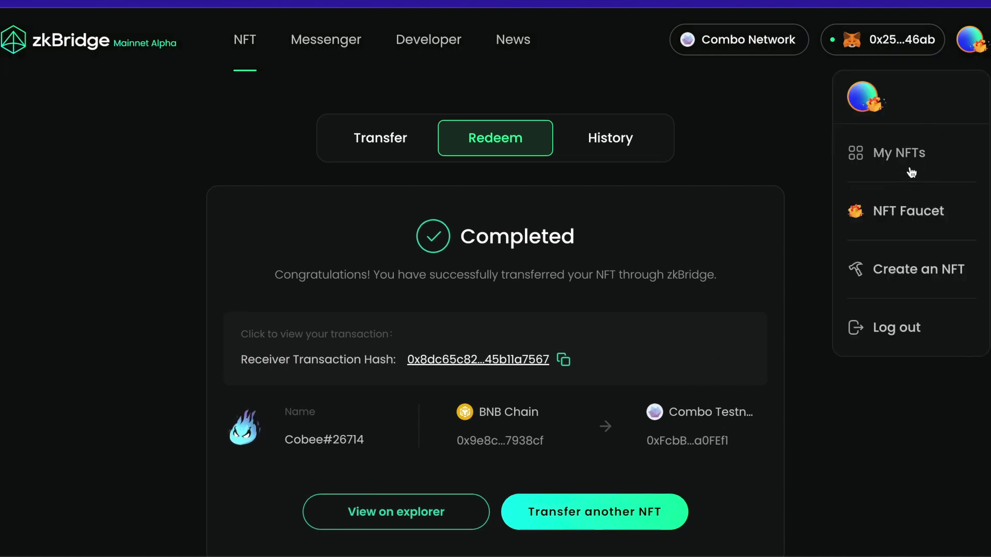
{"action": "left_click", "coordinate": [911, 172]}
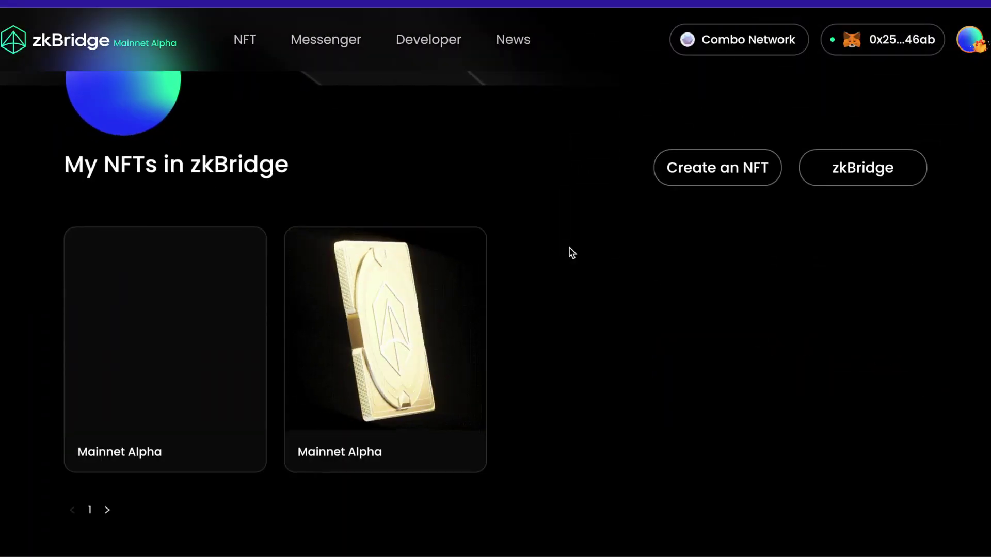
{"action": "scroll", "coordinate": [297, 334], "scroll_direction": "down", "scroll_amount": 1}
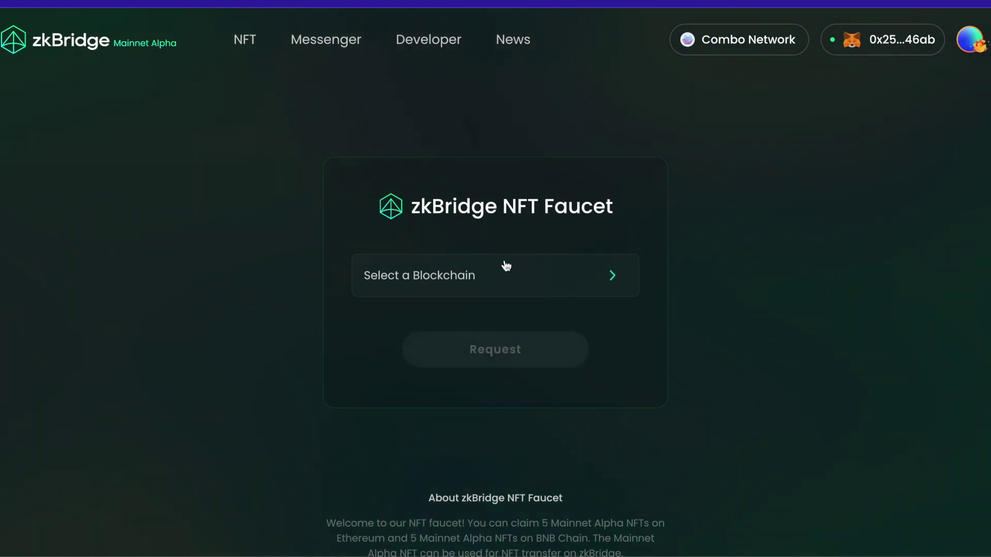
{"action": "mouse_move", "coordinate": [447, 281]}
{"action": "left_click", "coordinate": [415, 323]}
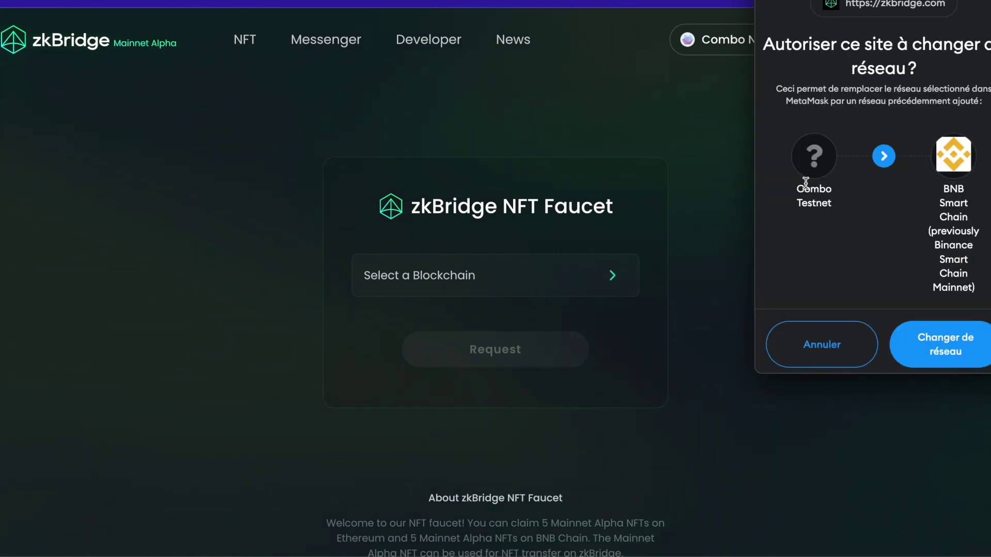
- Request a Mainnet Alpha faucet NFT on BNB Chain, approving the network switch and transaction
{"action": "left_click", "coordinate": [957, 355]}
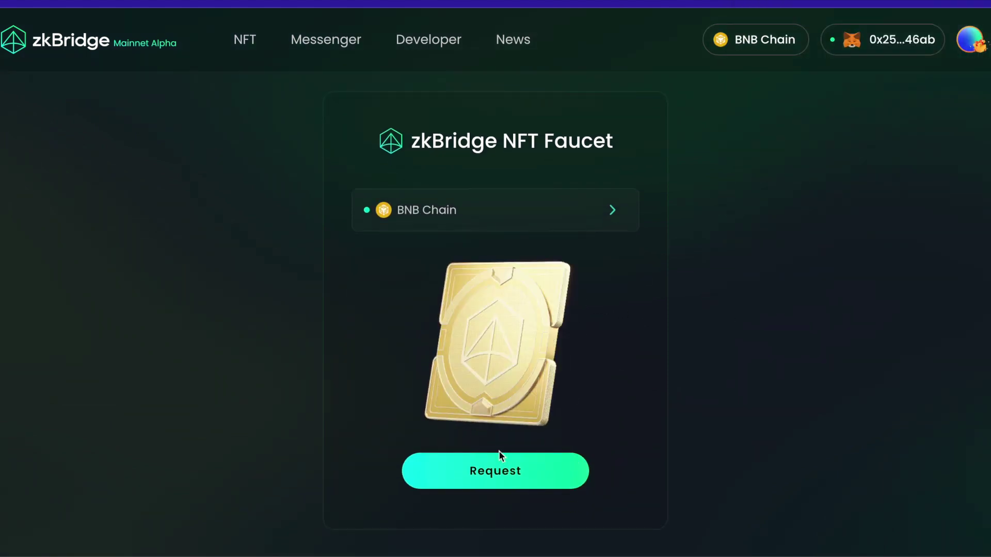
{"action": "left_click", "coordinate": [490, 471]}
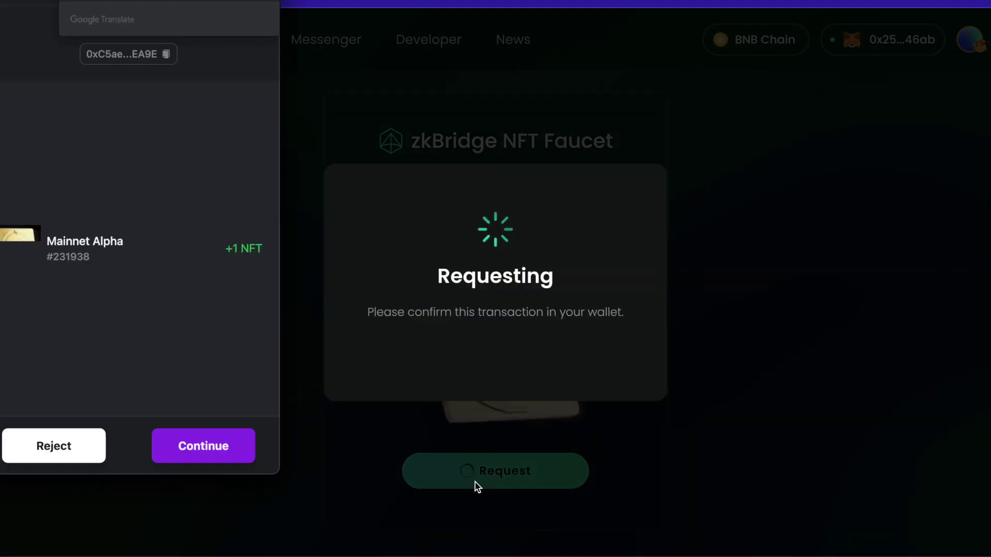
{"action": "left_click", "coordinate": [206, 454]}
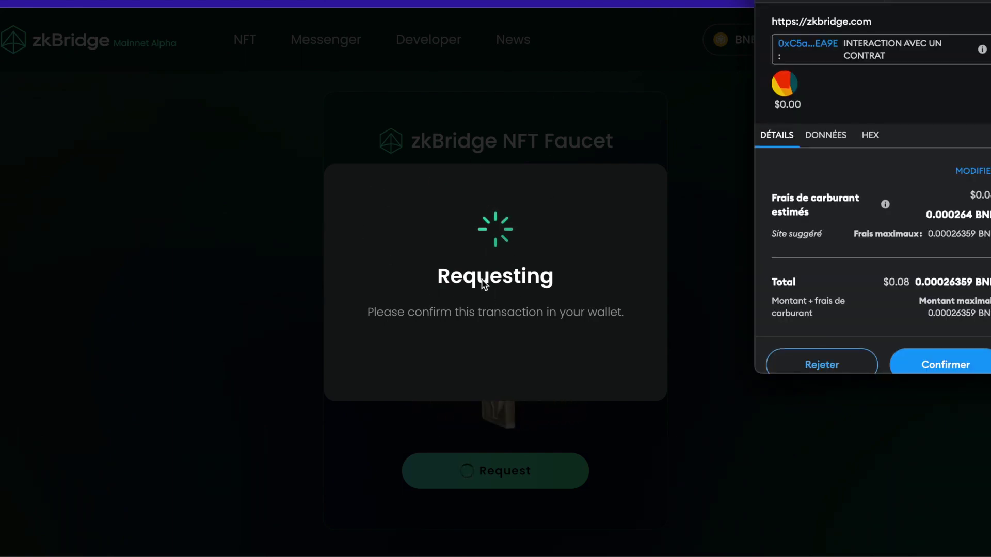
{"action": "scroll", "coordinate": [860, 257], "scroll_direction": "down", "scroll_amount": 1}
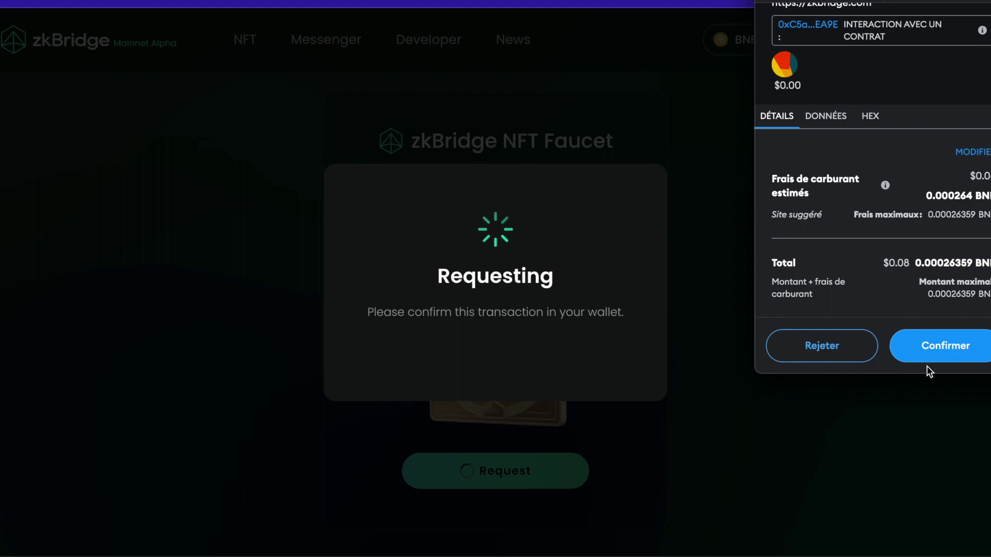
{"action": "left_click", "coordinate": [938, 355]}
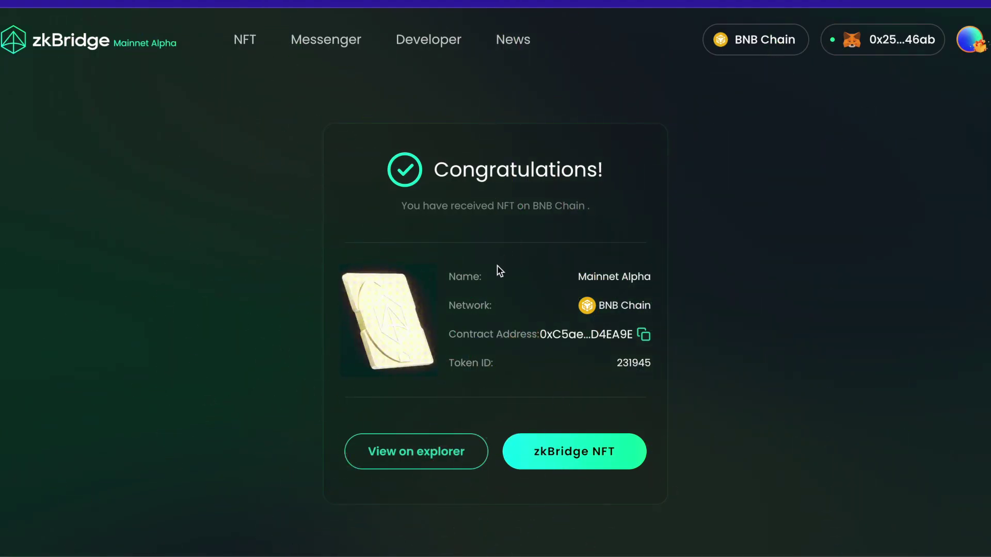
- Copy the received NFT's contract address and switch the faucet to Ethereum
{"action": "left_click", "coordinate": [644, 336]}
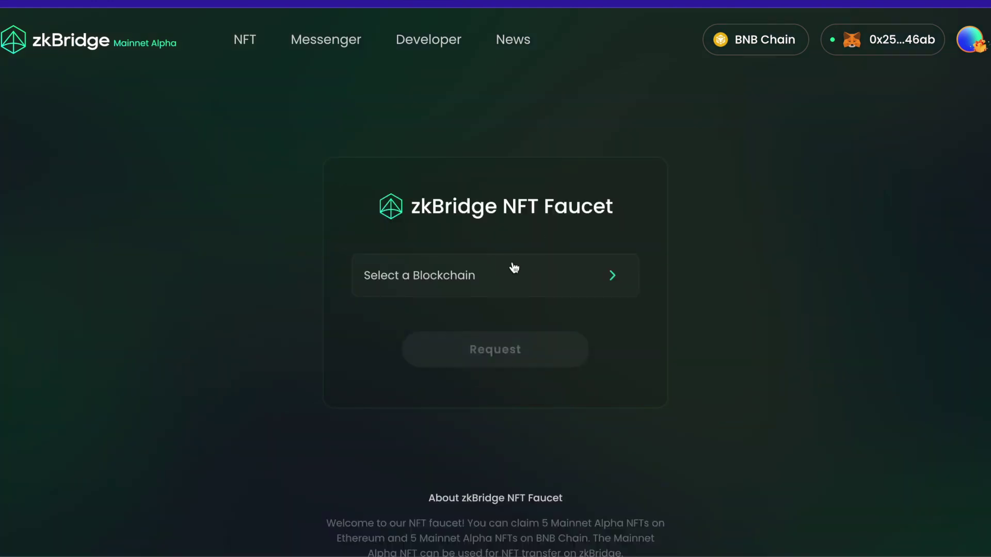
{"action": "left_click", "coordinate": [505, 279]}
{"action": "left_click", "coordinate": [413, 373]}
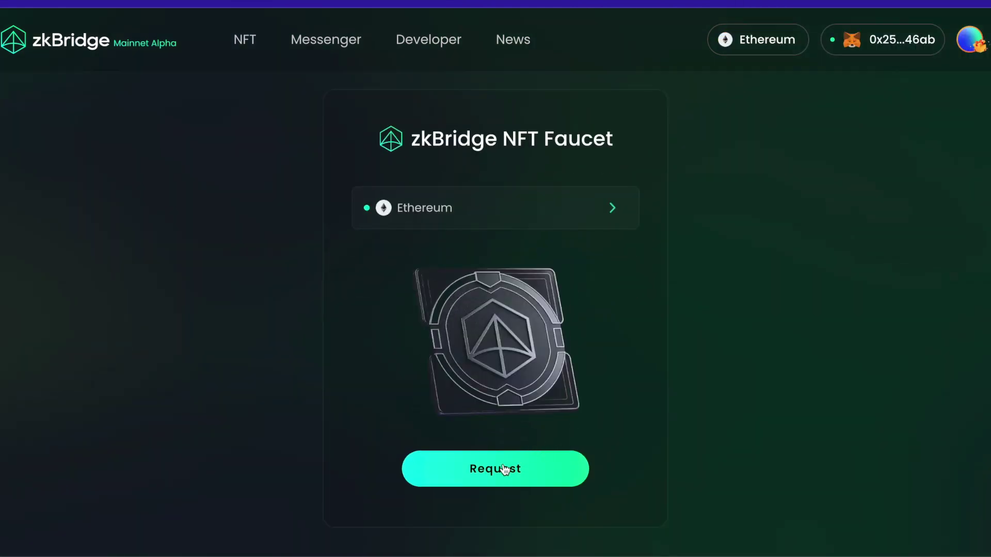
- Request the Mainnet Alpha faucet NFT on Ethereum and continue past the wallet preview
{"action": "left_click", "coordinate": [520, 466]}
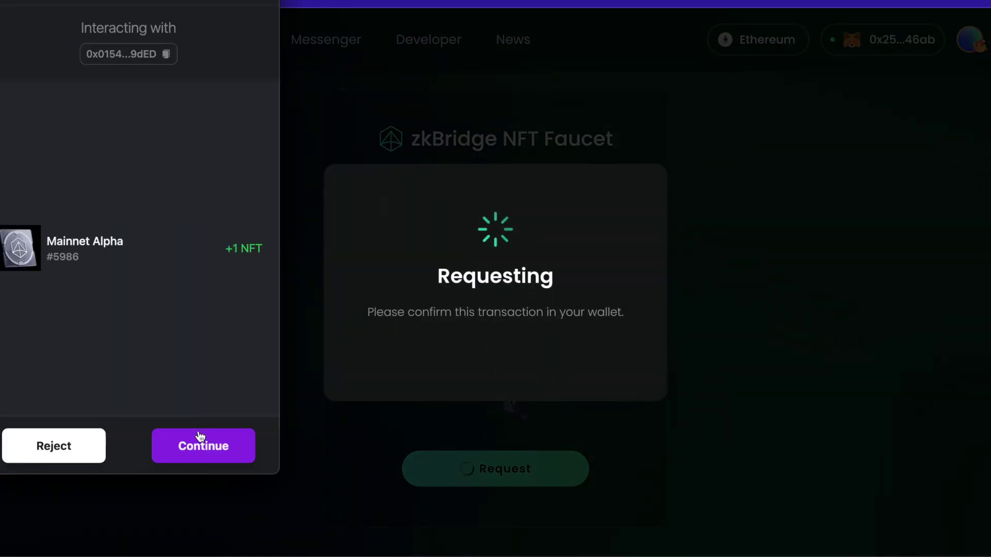
{"action": "left_click", "coordinate": [201, 438]}
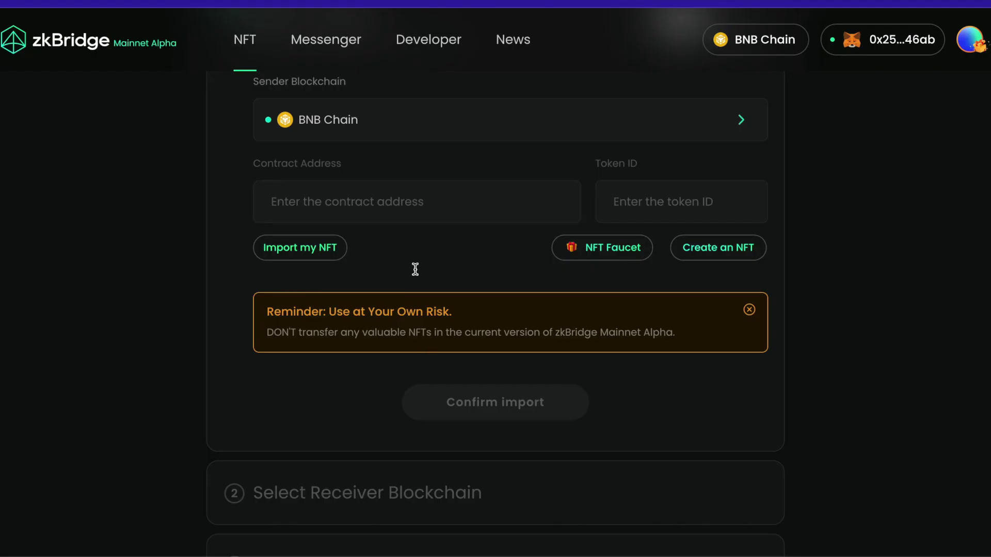
- Look through the History, Redeem and Import tabs of the NFT transfer page
{"action": "scroll", "coordinate": [478, 280], "scroll_direction": "down", "scroll_amount": 2}
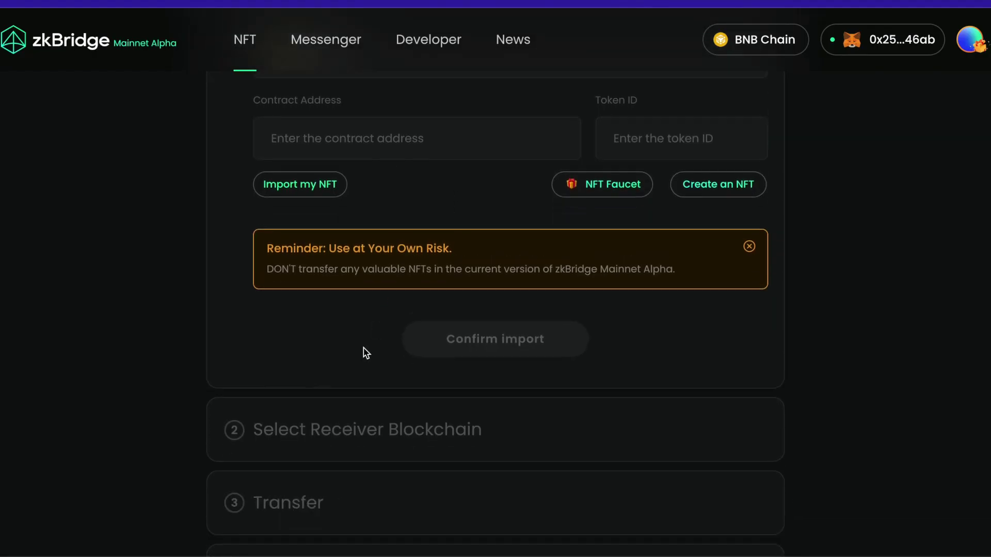
{"action": "scroll", "coordinate": [365, 349], "scroll_direction": "up", "scroll_amount": 3}
{"action": "scroll", "coordinate": [364, 351], "scroll_direction": "up", "scroll_amount": 2}
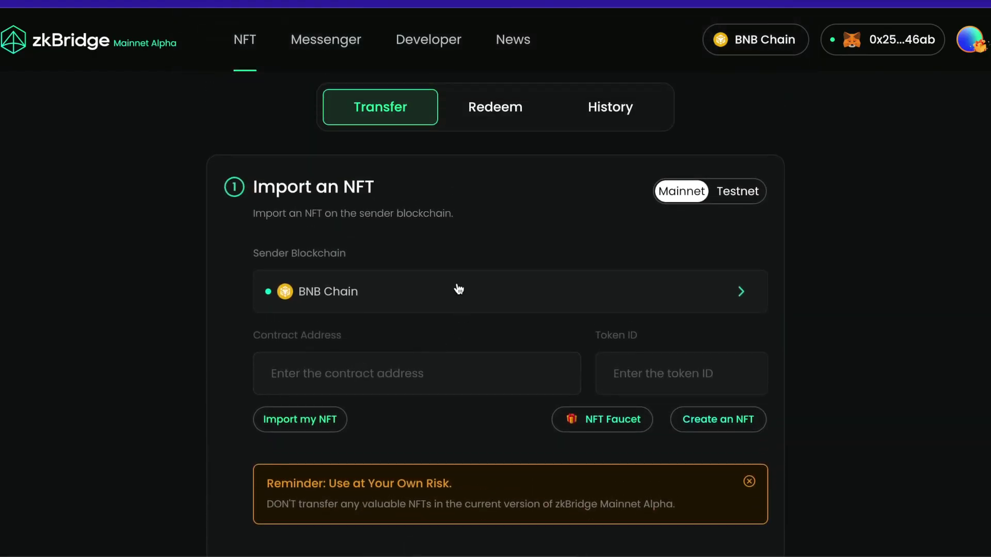
{"action": "scroll", "coordinate": [458, 289], "scroll_direction": "up", "scroll_amount": 1}
{"action": "left_click", "coordinate": [604, 144]}
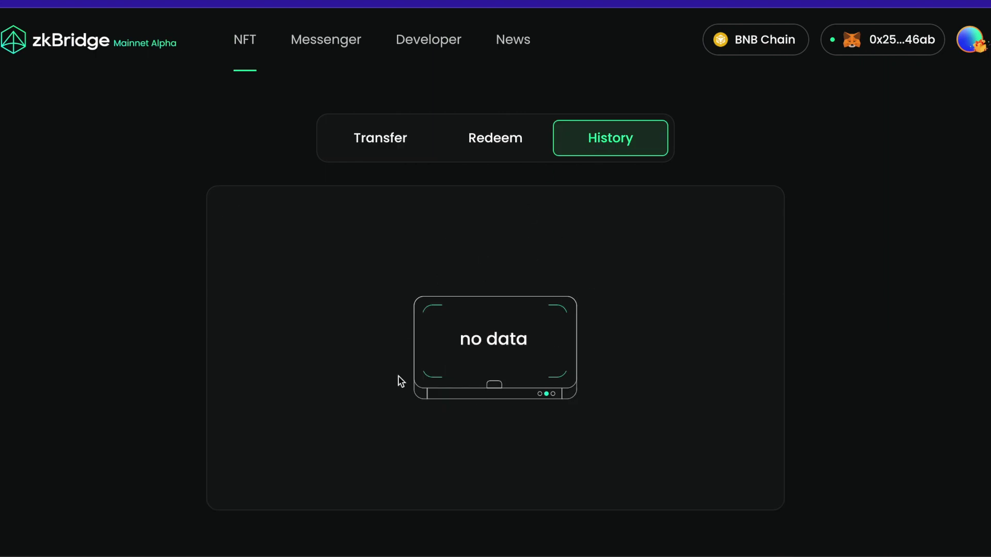
{"action": "left_click", "coordinate": [493, 142]}
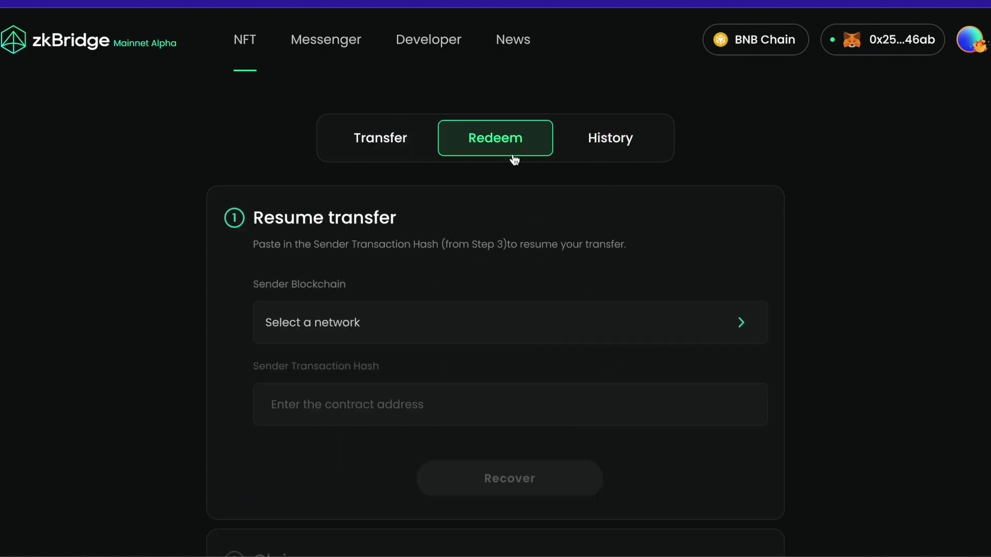
{"action": "left_click", "coordinate": [388, 157]}
{"action": "scroll", "coordinate": [413, 362], "scroll_direction": "down", "scroll_amount": 1}
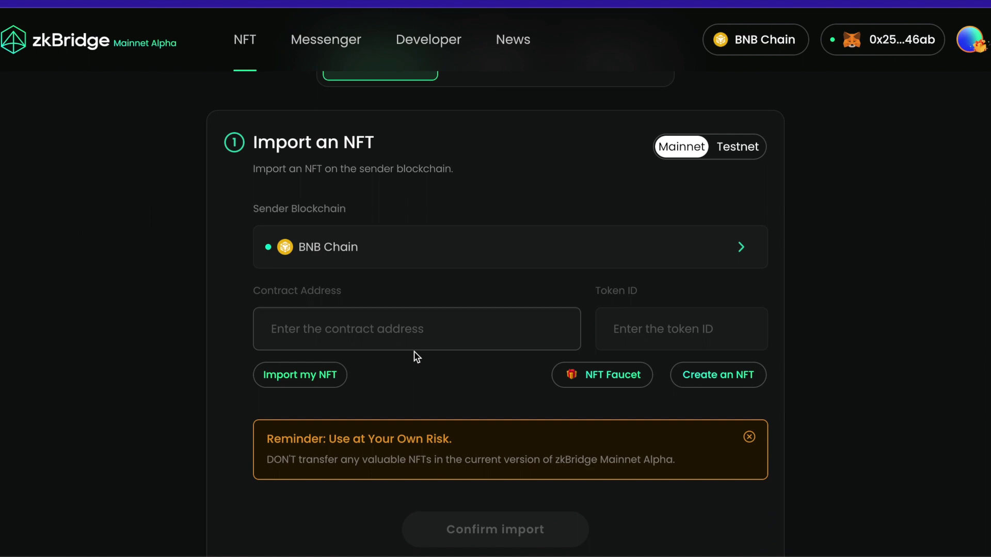
{"action": "scroll", "coordinate": [384, 359], "scroll_direction": "down", "scroll_amount": 5}
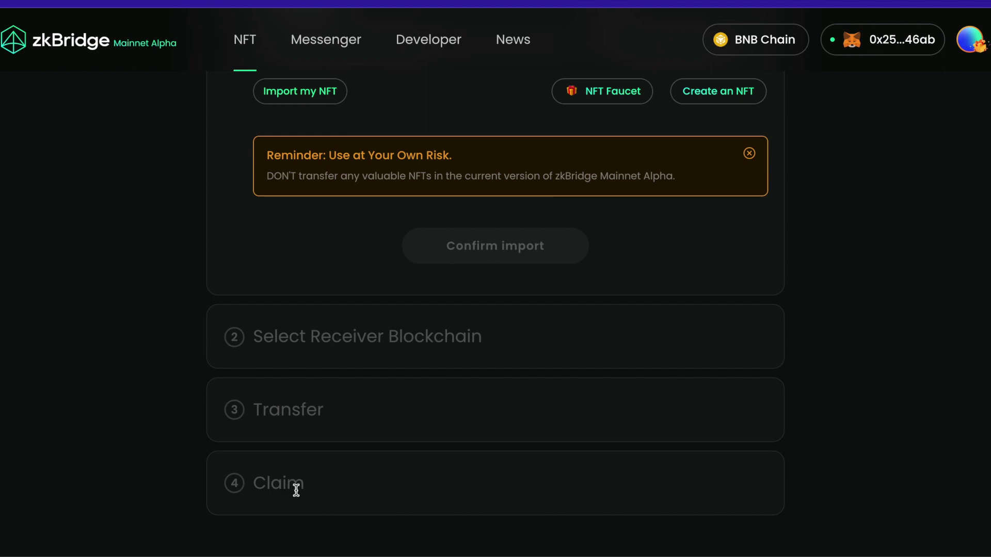
{"action": "scroll", "coordinate": [292, 493], "scroll_direction": "up", "scroll_amount": 6}
- On the Resume transfer form, select BNB Chain as the sender blockchain
{"action": "left_click", "coordinate": [494, 142]}
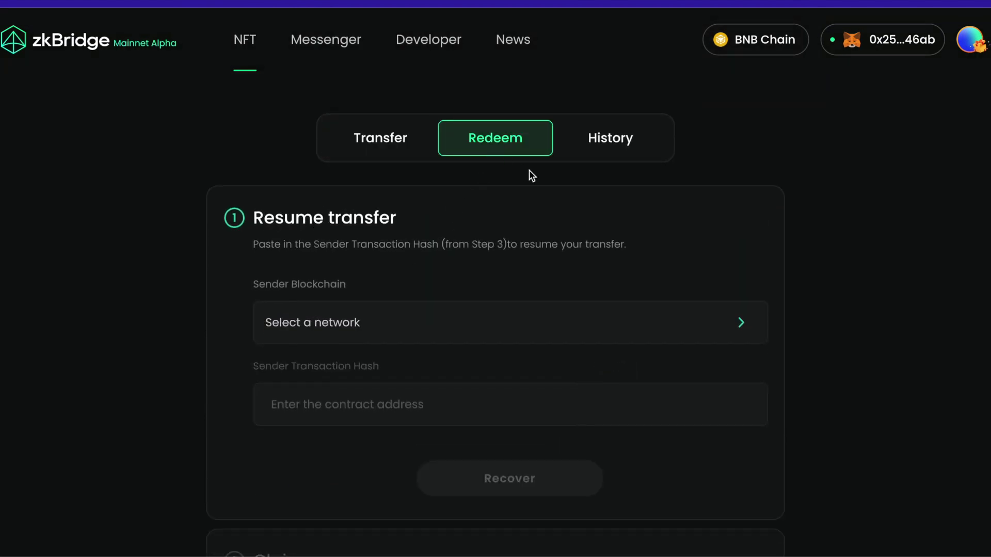
{"action": "scroll", "coordinate": [381, 364], "scroll_direction": "down", "scroll_amount": 2}
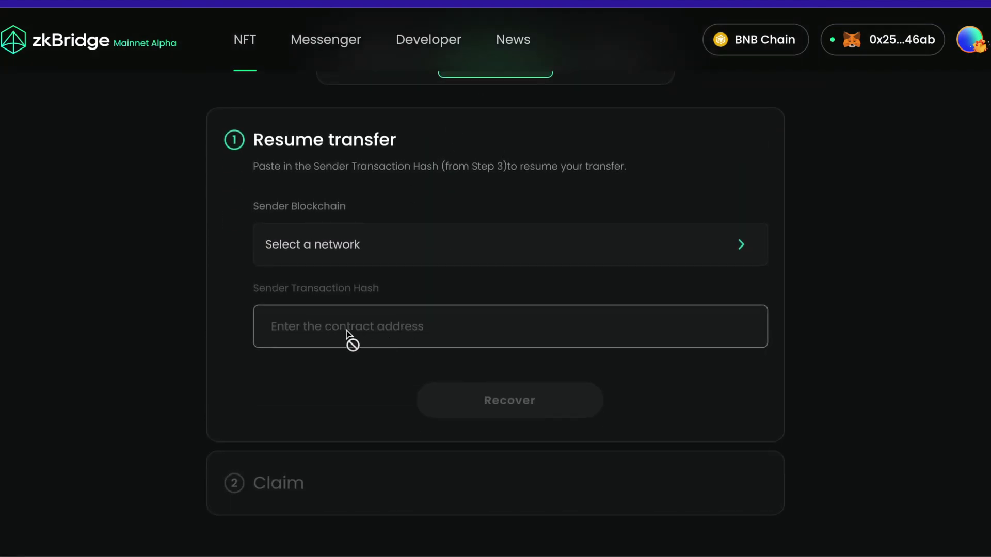
{"action": "left_click", "coordinate": [333, 252]}
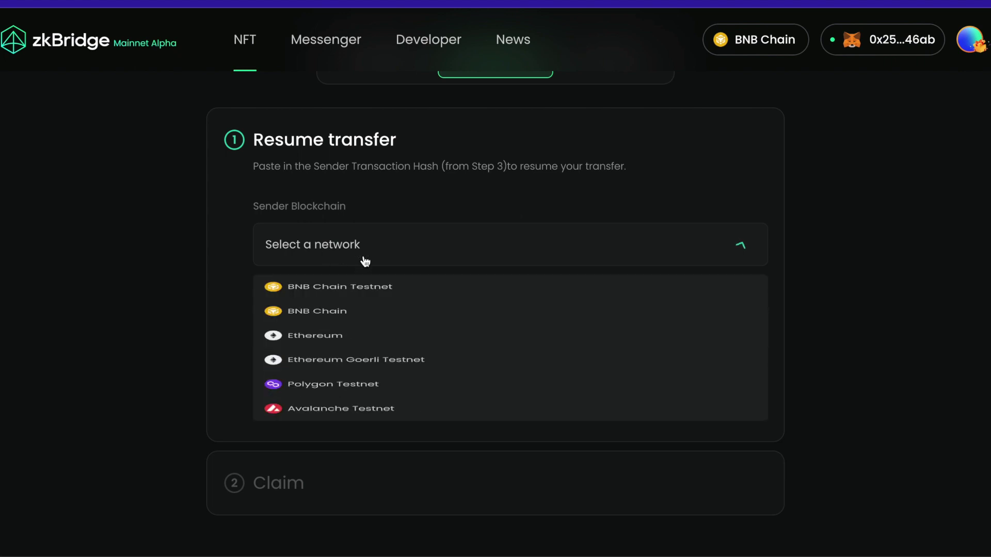
{"action": "left_click", "coordinate": [319, 341]}
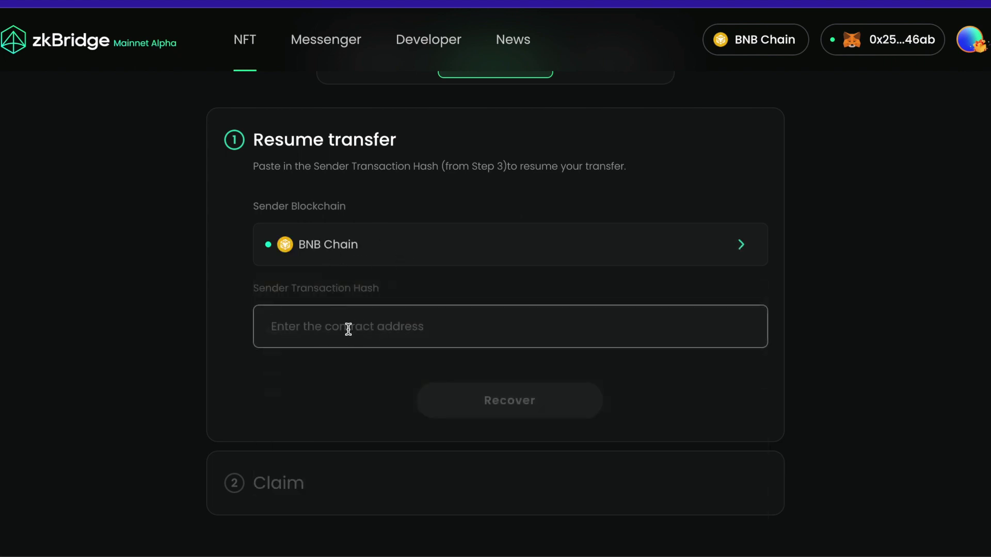
{"action": "left_click", "coordinate": [385, 320]}
{"action": "scroll", "coordinate": [456, 256], "scroll_direction": "up", "scroll_amount": 2}
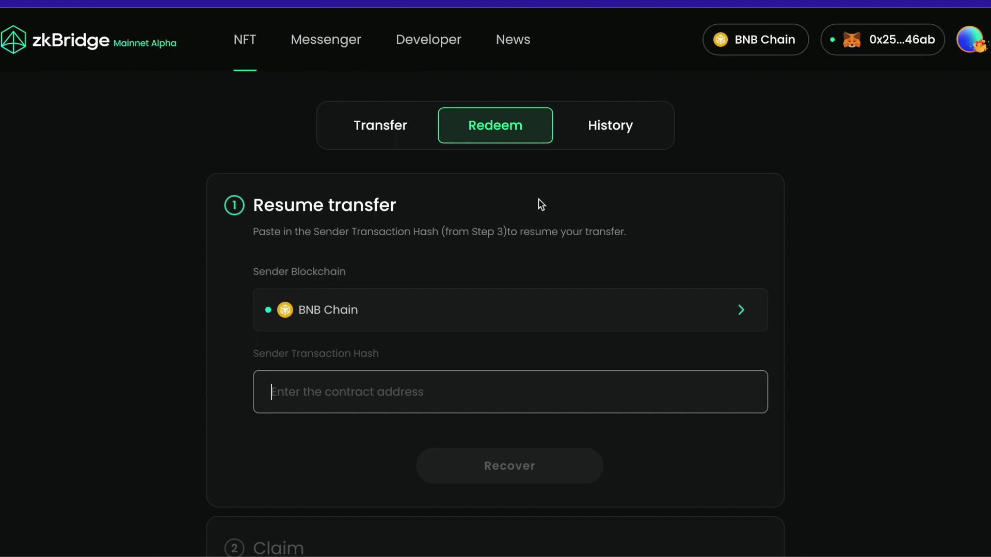
- Copy the completed transfer's sender transaction hash from History and paste it into the Redeem hash field
{"action": "left_click", "coordinate": [619, 129]}
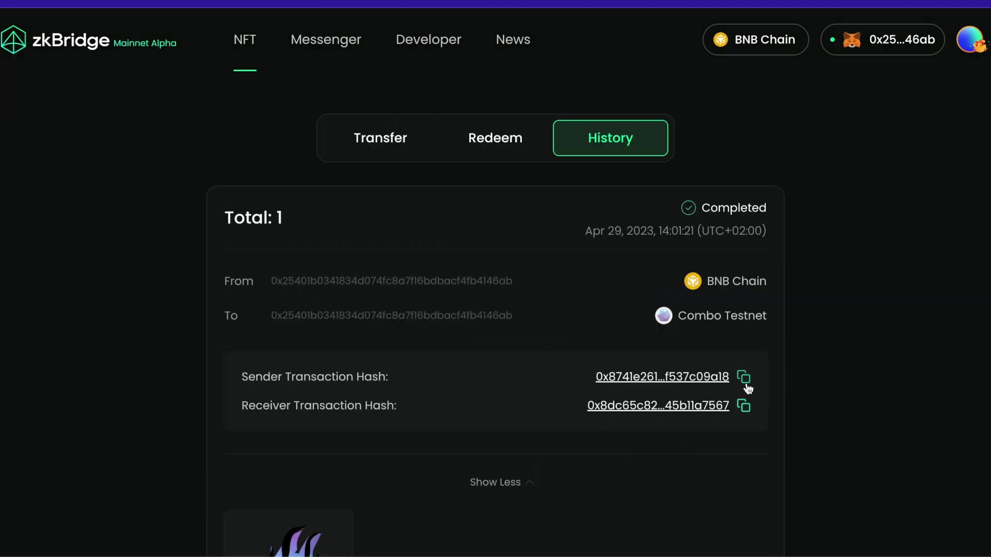
{"action": "left_click", "coordinate": [746, 385]}
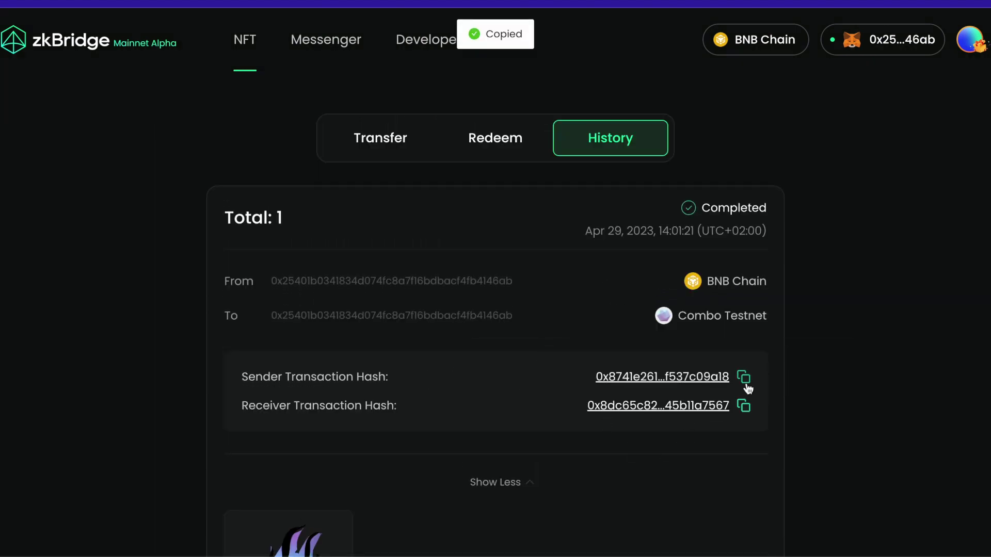
{"action": "left_click", "coordinate": [466, 137]}
{"action": "scroll", "coordinate": [462, 289], "scroll_direction": "down", "scroll_amount": 1}
{"action": "left_click", "coordinate": [362, 364]}
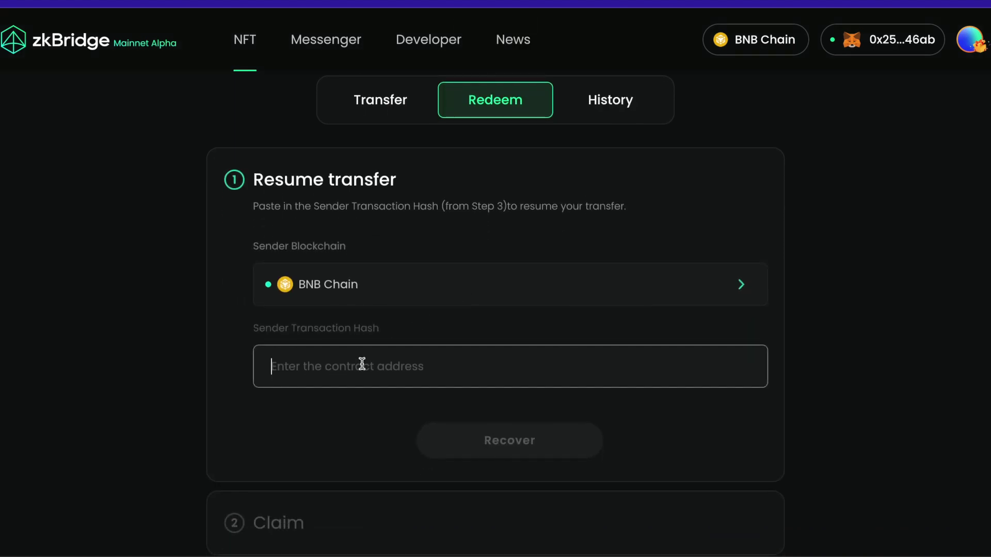
{"action": "key", "text": "ctrl+v"}
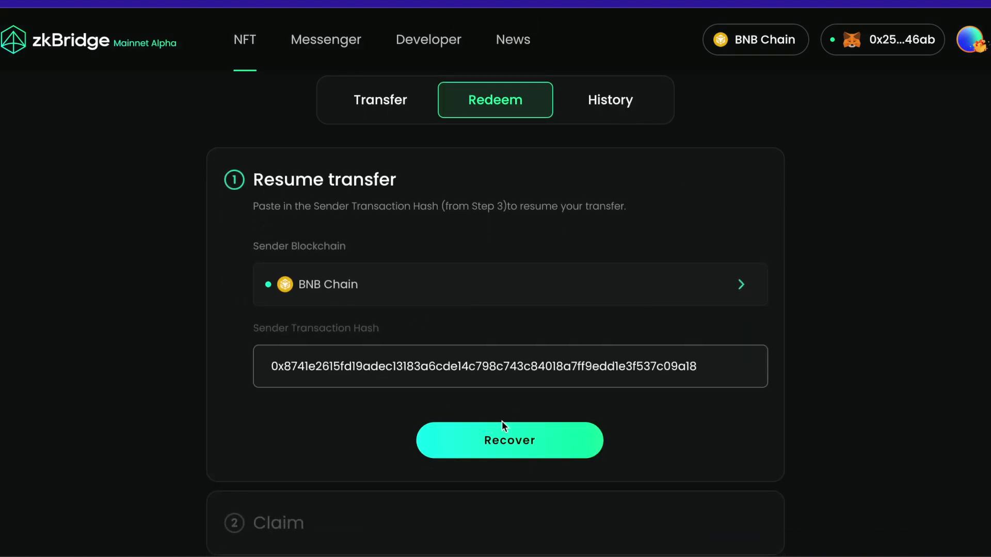
{"action": "scroll", "coordinate": [393, 438], "scroll_direction": "down", "scroll_amount": 1}
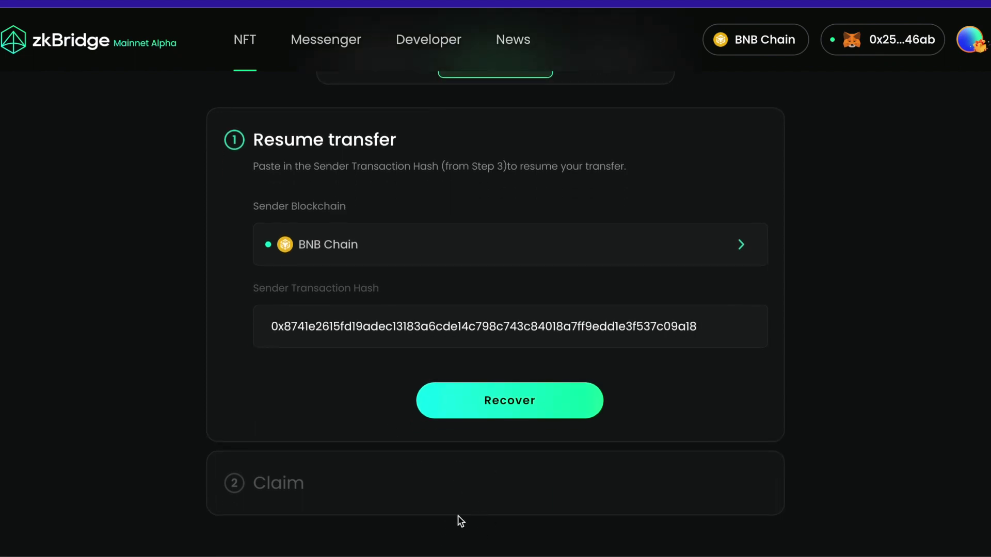
{"action": "scroll", "coordinate": [460, 522], "scroll_direction": "up", "scroll_amount": 2}
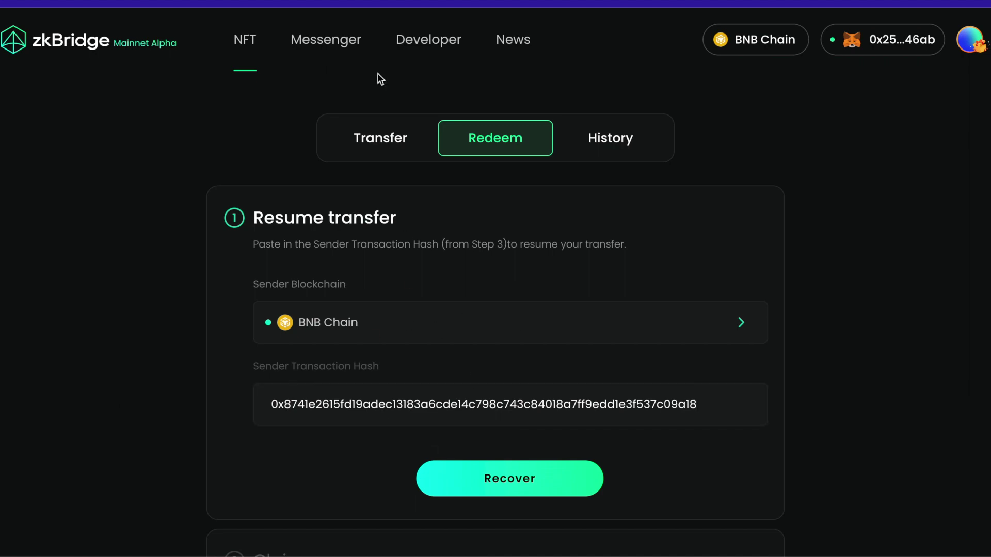
{"action": "left_click", "coordinate": [325, 40]}
- Check the Messenger Inbox and Sent message lists
{"action": "scroll", "coordinate": [361, 465], "scroll_direction": "down", "scroll_amount": 3}
{"action": "scroll", "coordinate": [505, 304], "scroll_direction": "up", "scroll_amount": 2}
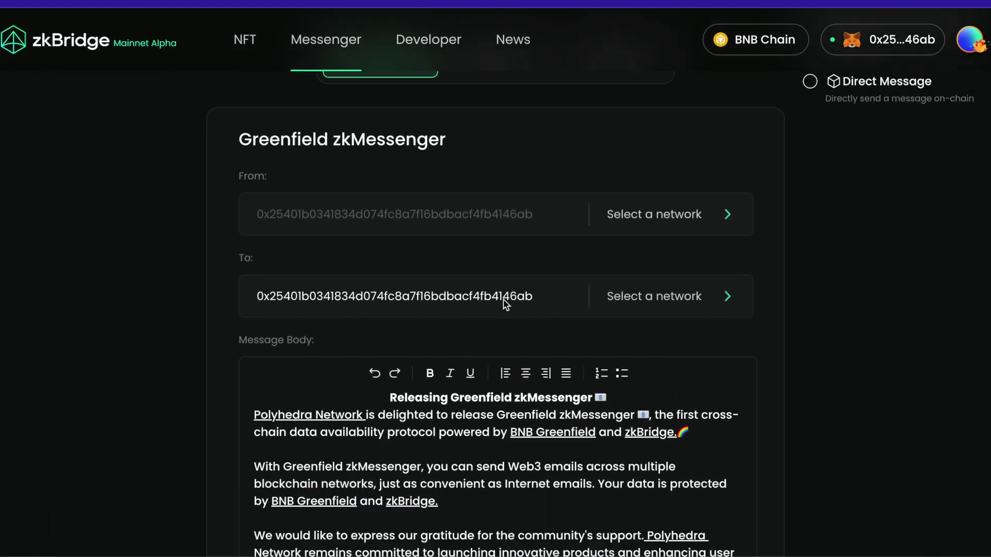
{"action": "scroll", "coordinate": [502, 261], "scroll_direction": "up", "scroll_amount": 2}
{"action": "left_click", "coordinate": [512, 148]}
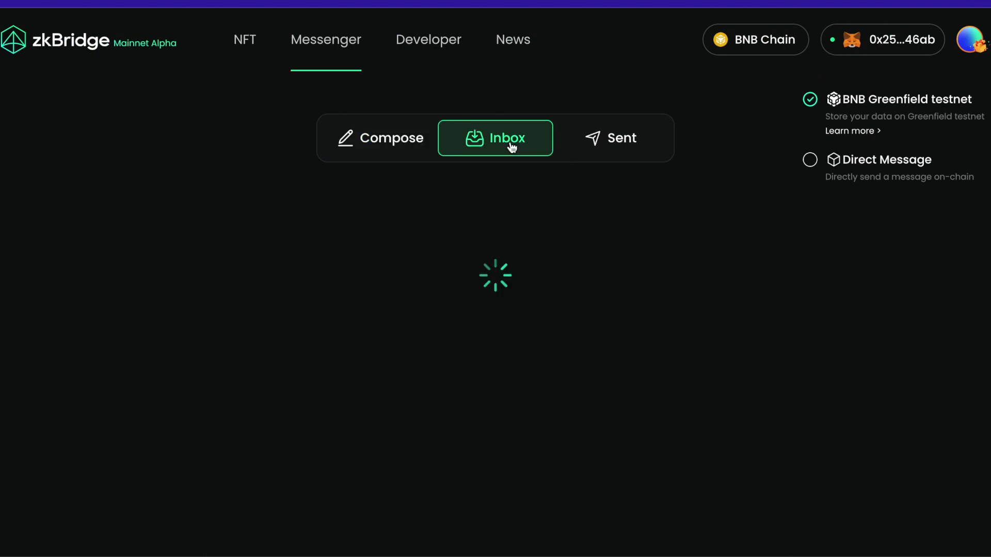
{"action": "left_click", "coordinate": [620, 136]}
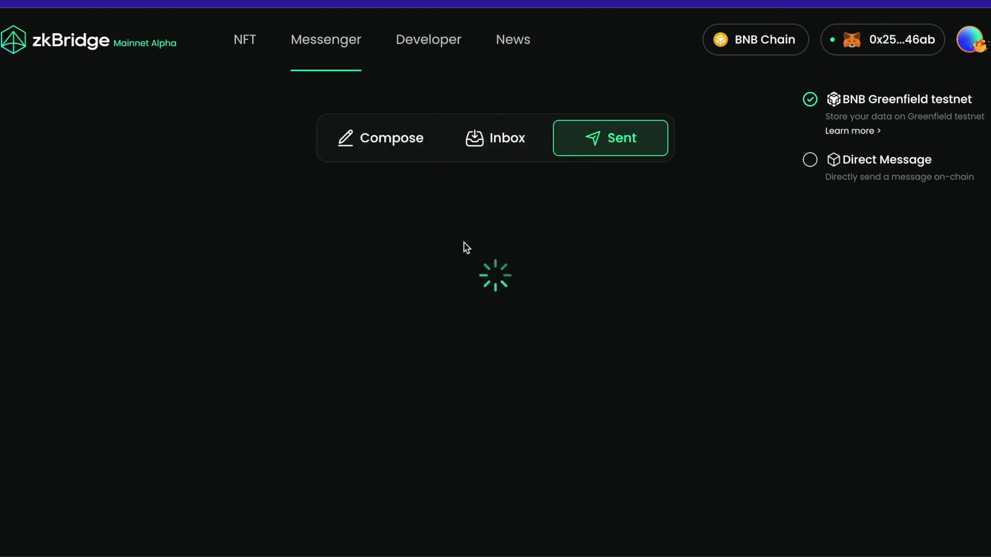
{"action": "scroll", "coordinate": [464, 274], "scroll_direction": "down", "scroll_amount": 1}
{"action": "scroll", "coordinate": [453, 309], "scroll_direction": "up", "scroll_amount": 2}
{"action": "scroll", "coordinate": [449, 310], "scroll_direction": "down", "scroll_amount": 1}
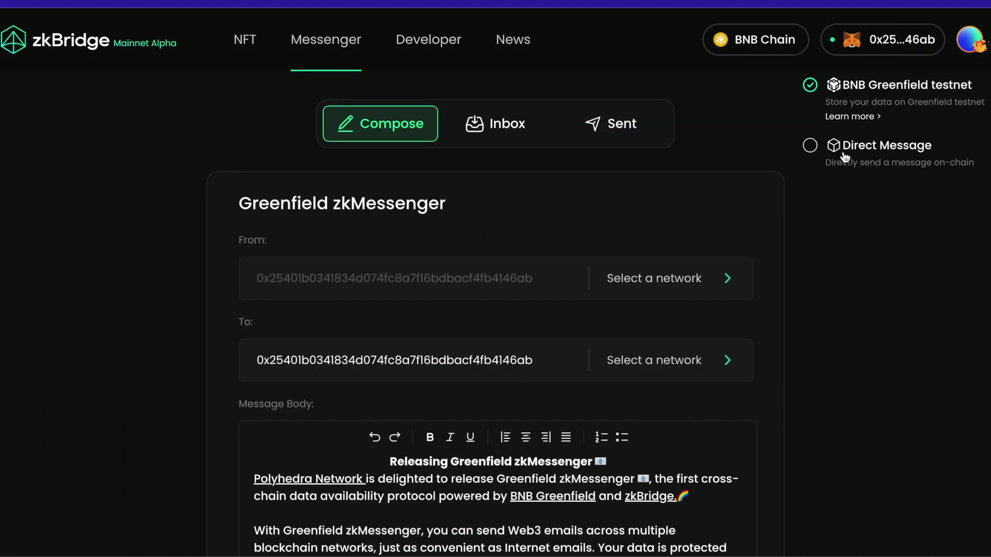
{"action": "scroll", "coordinate": [797, 129], "scroll_direction": "up", "scroll_amount": 1}
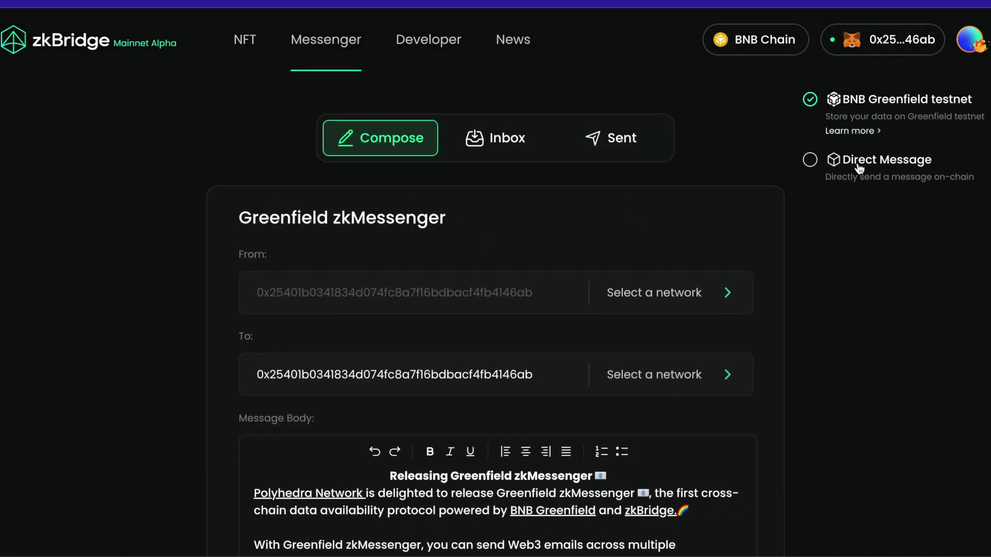
- Send a Direct Message from BNB Chain to Combo Network, approving it in MetaMask
{"action": "left_click", "coordinate": [846, 172]}
{"action": "scroll", "coordinate": [658, 167], "scroll_direction": "down", "scroll_amount": 1}
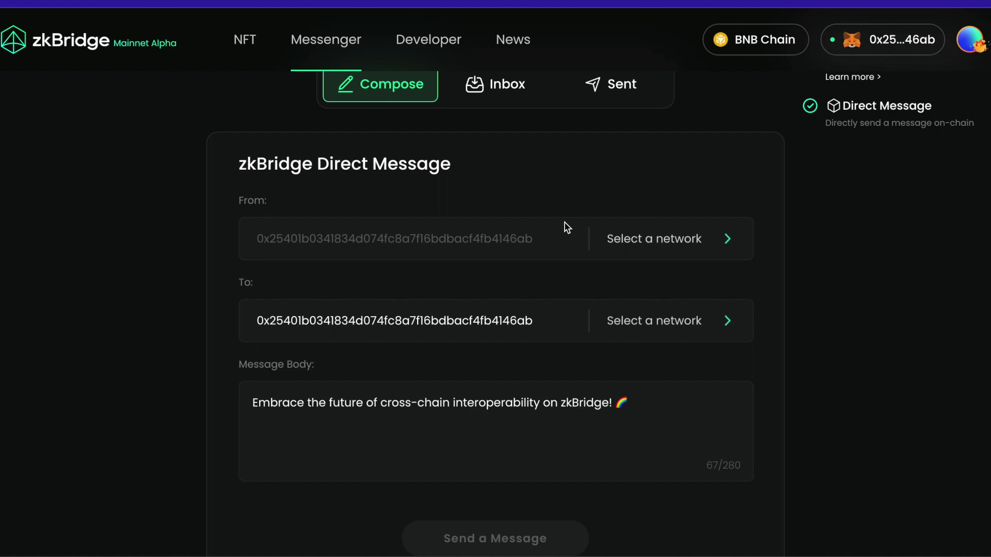
{"action": "left_click", "coordinate": [649, 242]}
{"action": "left_click", "coordinate": [647, 298]}
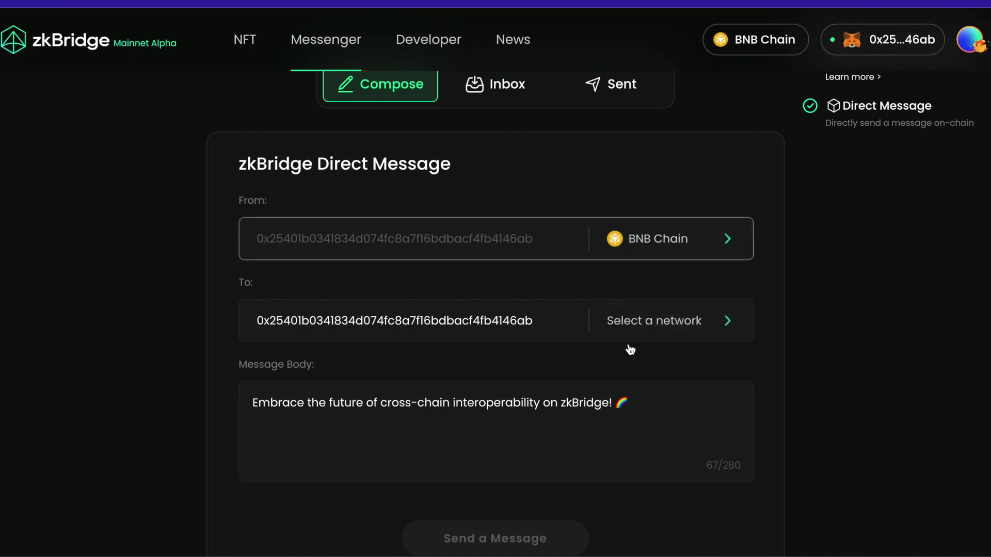
{"action": "left_click", "coordinate": [668, 320]}
{"action": "scroll", "coordinate": [669, 431], "scroll_direction": "down", "scroll_amount": 1}
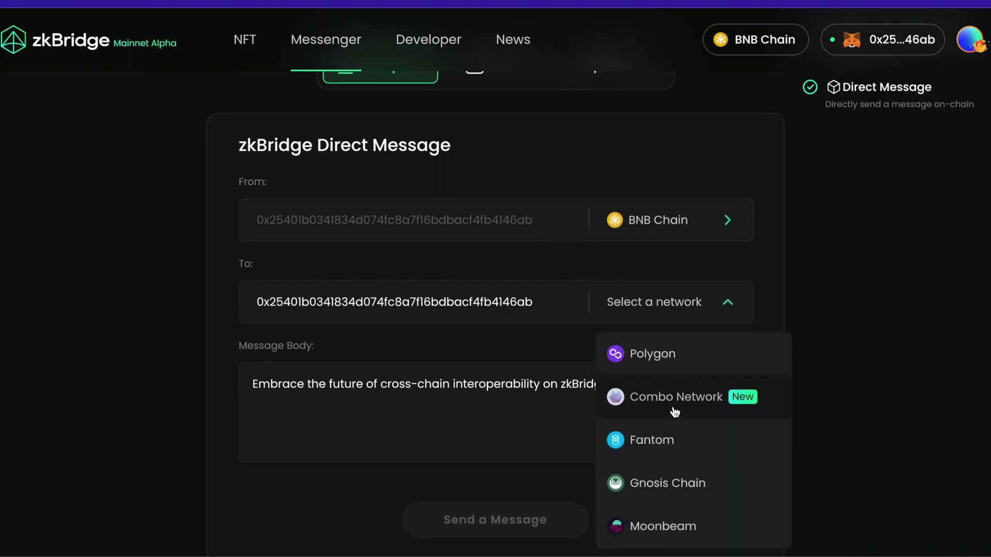
{"action": "left_click", "coordinate": [671, 410]}
{"action": "left_click", "coordinate": [526, 520]}
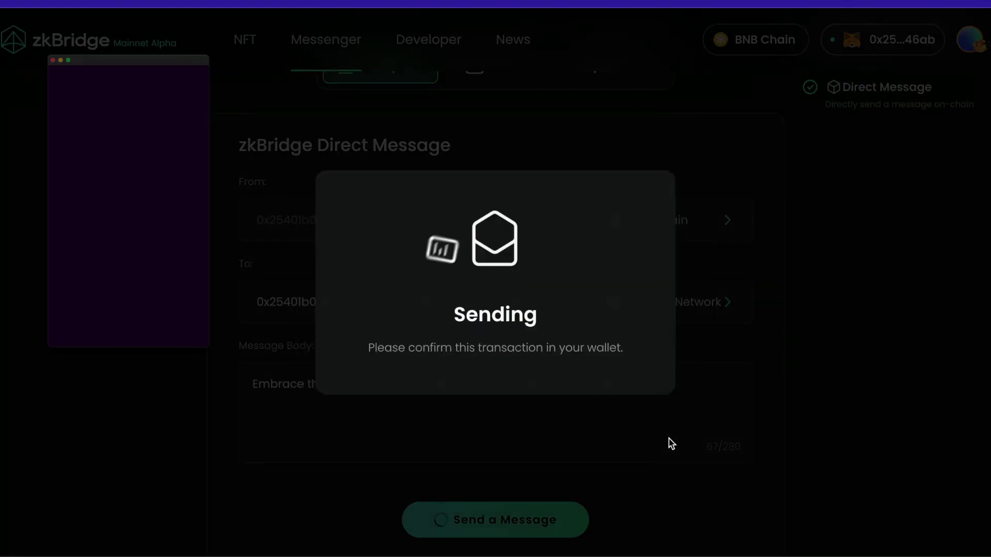
{"action": "left_click", "coordinate": [227, 445]}
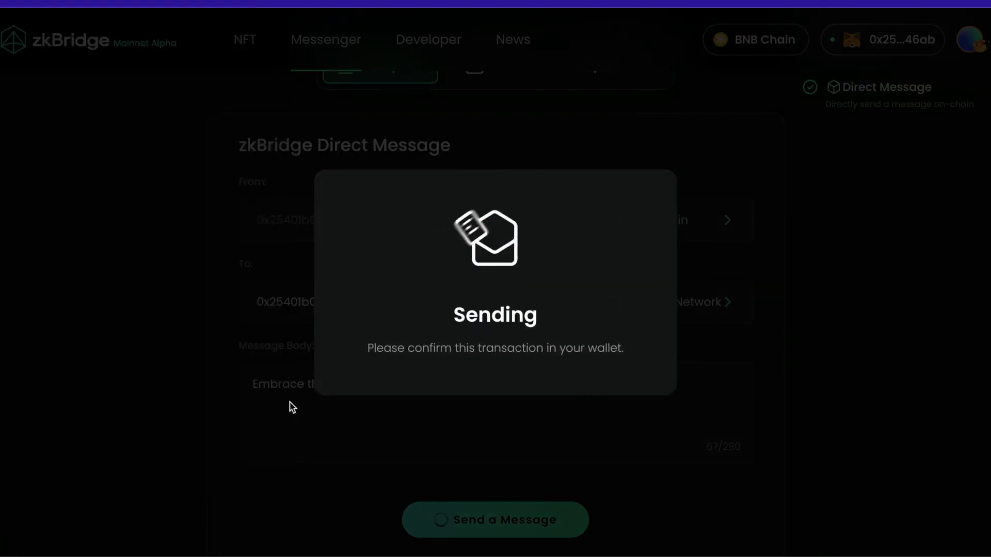
{"action": "left_click", "coordinate": [933, 346]}
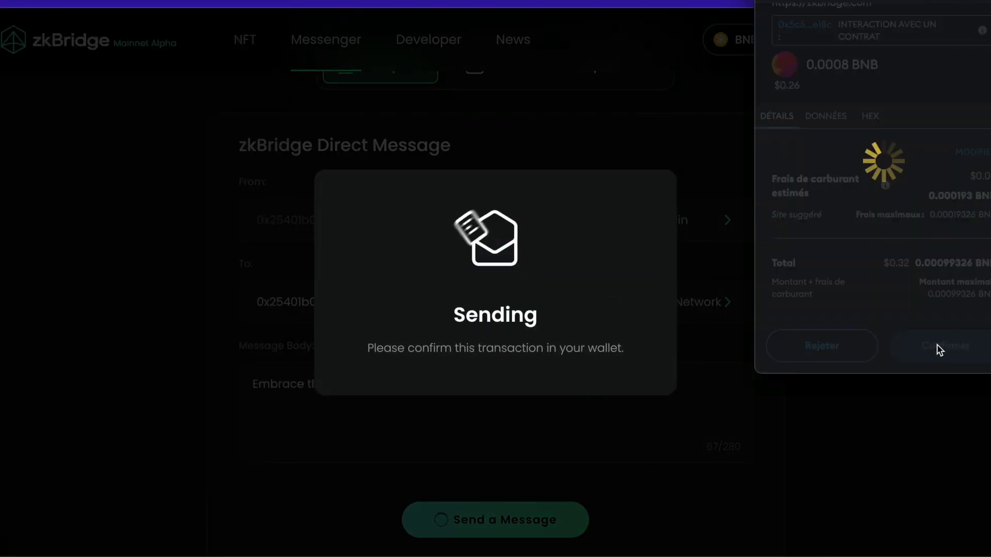
{"action": "scroll", "coordinate": [607, 240], "scroll_direction": "up", "scroll_amount": 2}
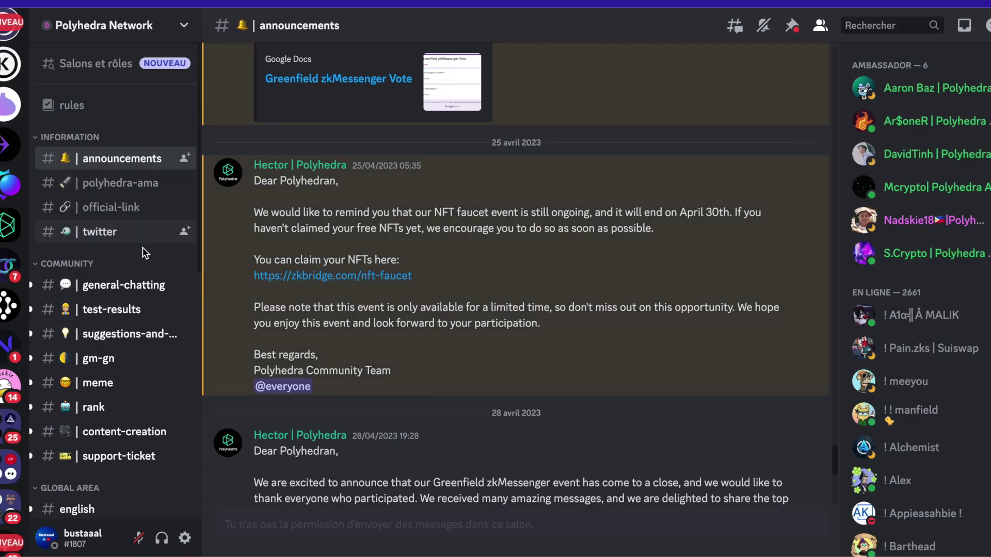
- Scroll through the Polyhedra Network Discord toward the french-le-français channel's latest Combo messages
{"action": "scroll", "coordinate": [423, 407], "scroll_direction": "down", "scroll_amount": 6}
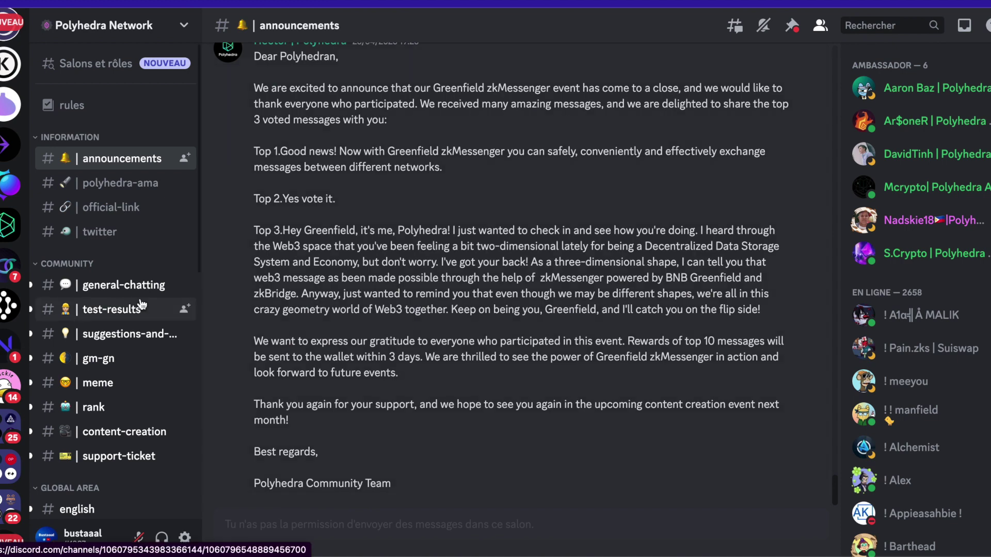
{"action": "scroll", "coordinate": [139, 304], "scroll_direction": "down", "scroll_amount": 8}
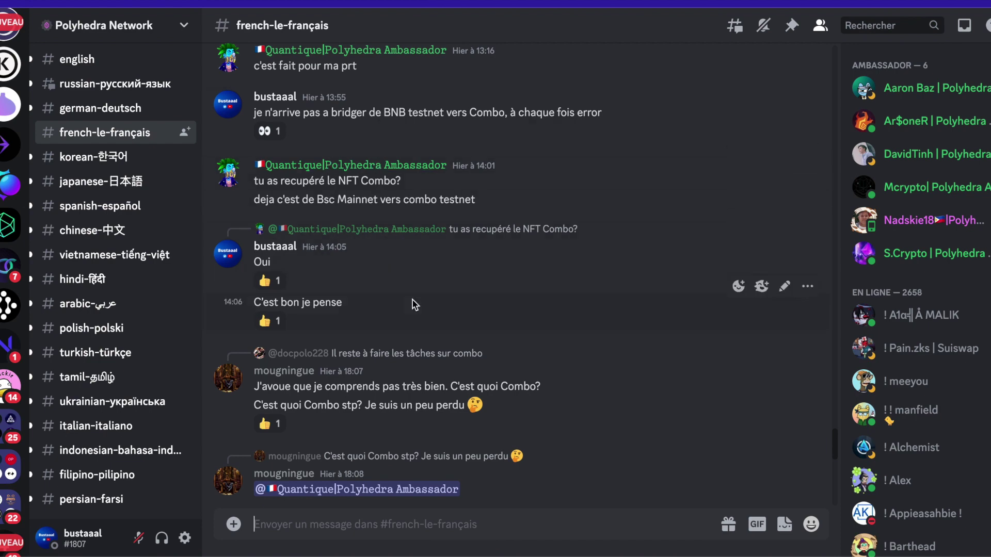
{"action": "scroll", "coordinate": [413, 304], "scroll_direction": "down", "scroll_amount": 15}
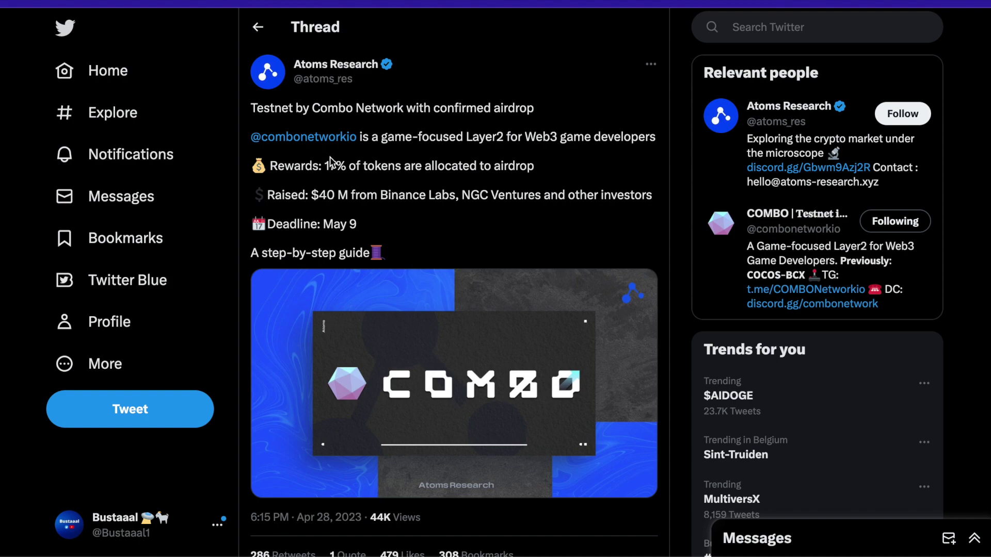
- Skim the Atoms Research thread on Combo's testnet airdrop, returning to its first step on adding BNB testnet
{"action": "scroll", "coordinate": [435, 191], "scroll_direction": "down", "scroll_amount": 5}
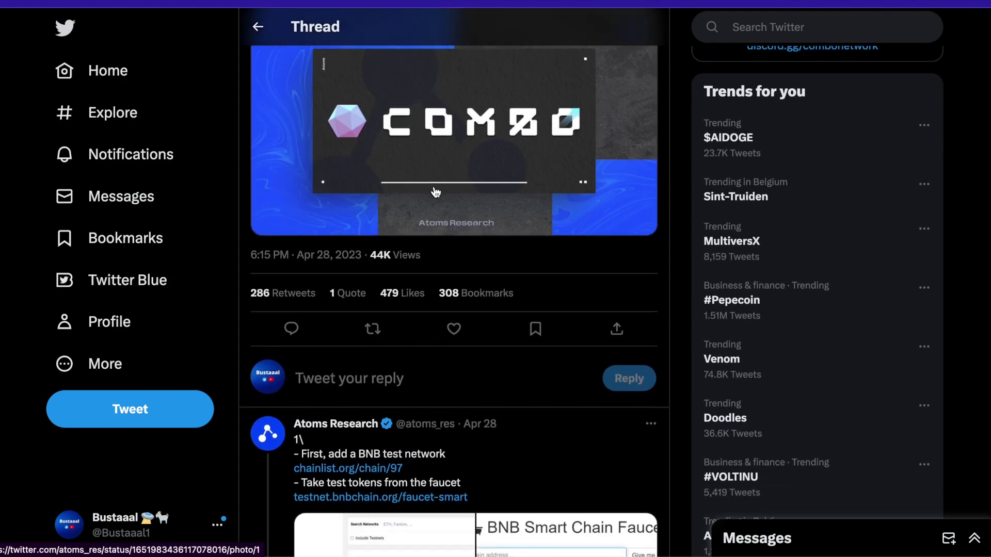
{"action": "scroll", "coordinate": [435, 191], "scroll_direction": "up", "scroll_amount": 6}
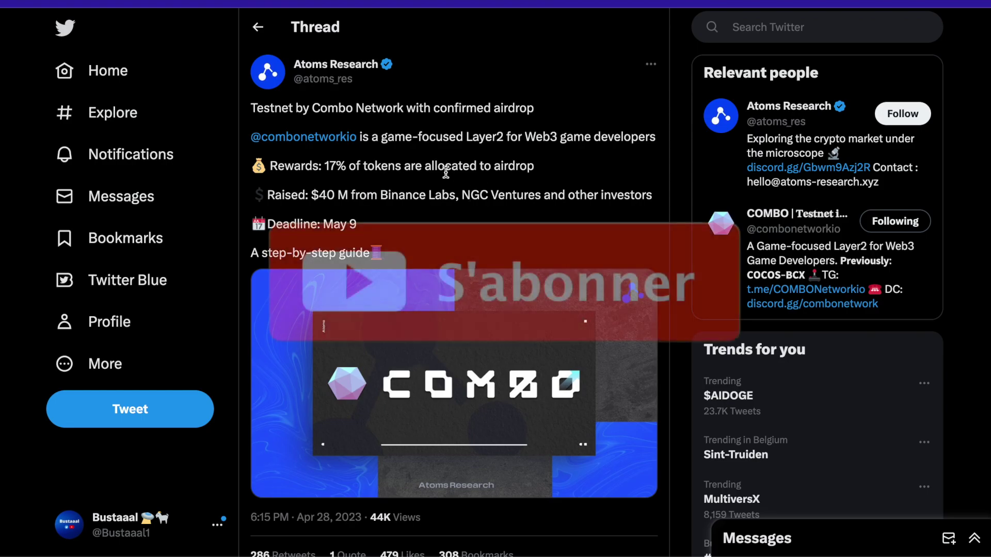